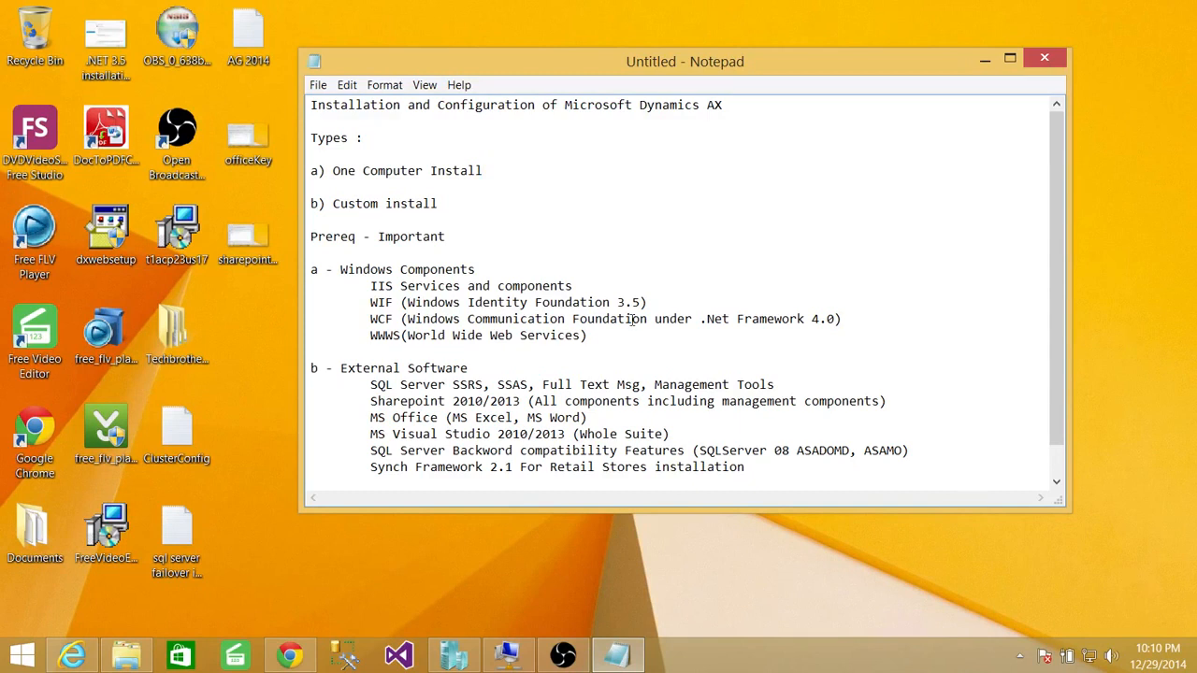
# Review the Windows components and external software prerequisites listed in the Dynamics AX installation notes.
pyautogui.moveTo(598, 338); pyautogui.dragTo(355, 286)
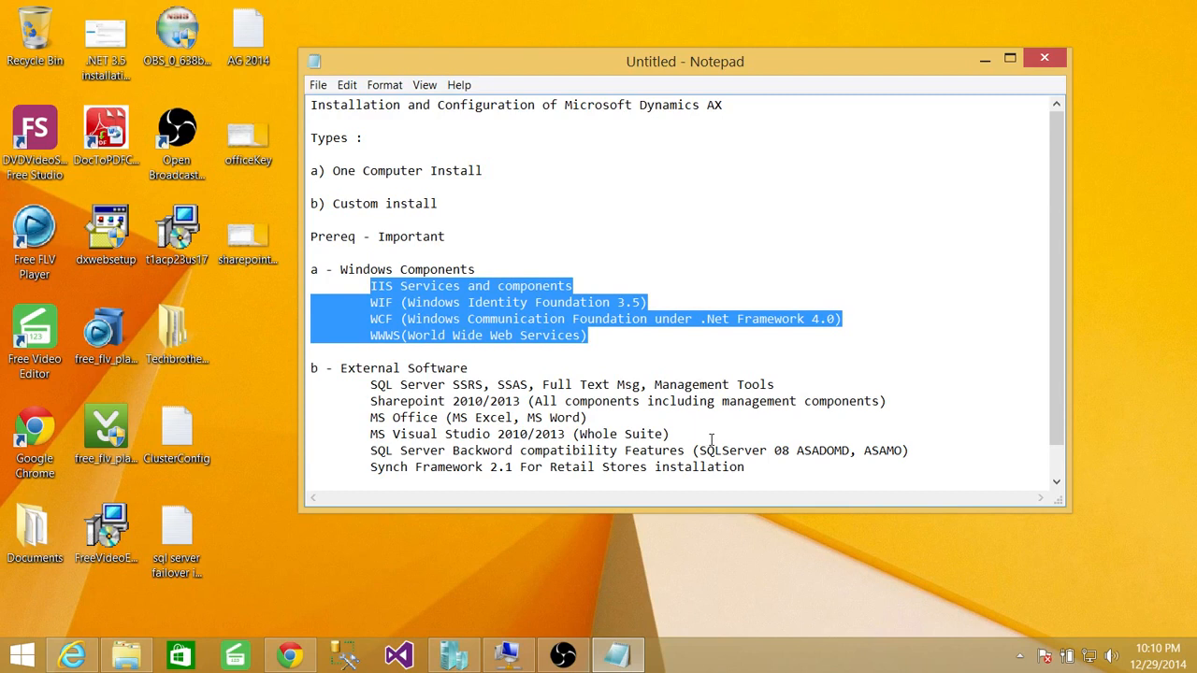
pyautogui.moveTo(756, 477); pyautogui.dragTo(539, 470)
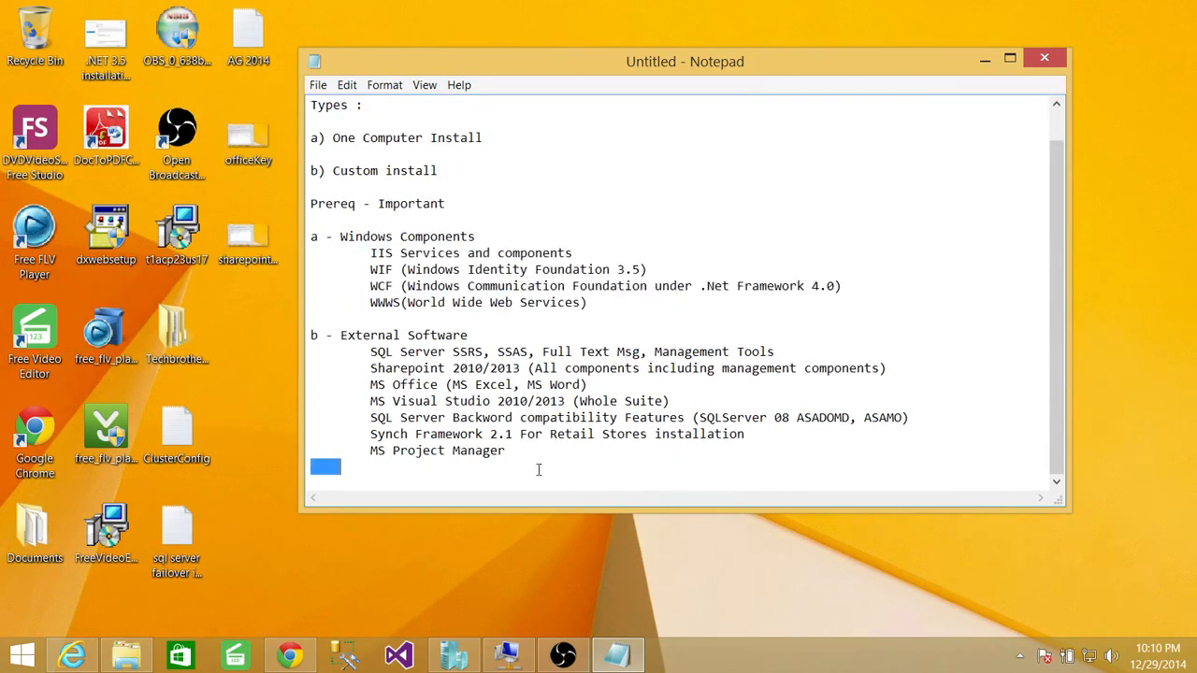
pyautogui.moveTo(755, 434); pyautogui.dragTo(358, 420)
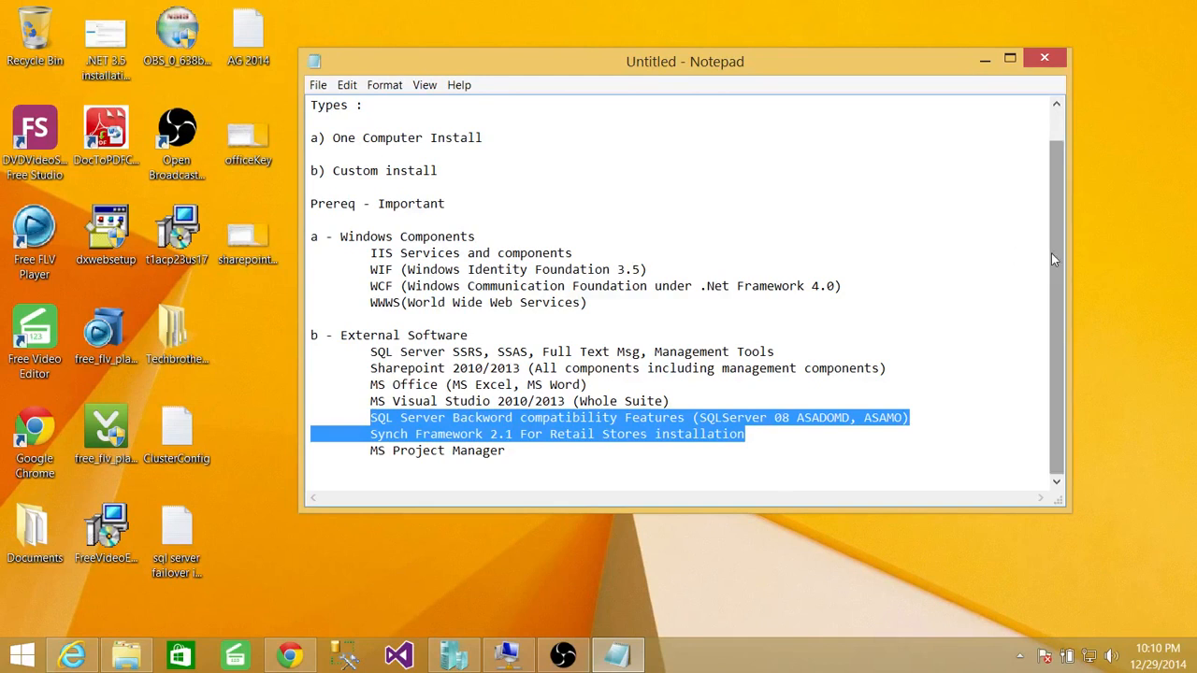
pyautogui.scroll(1, 1052, 253)
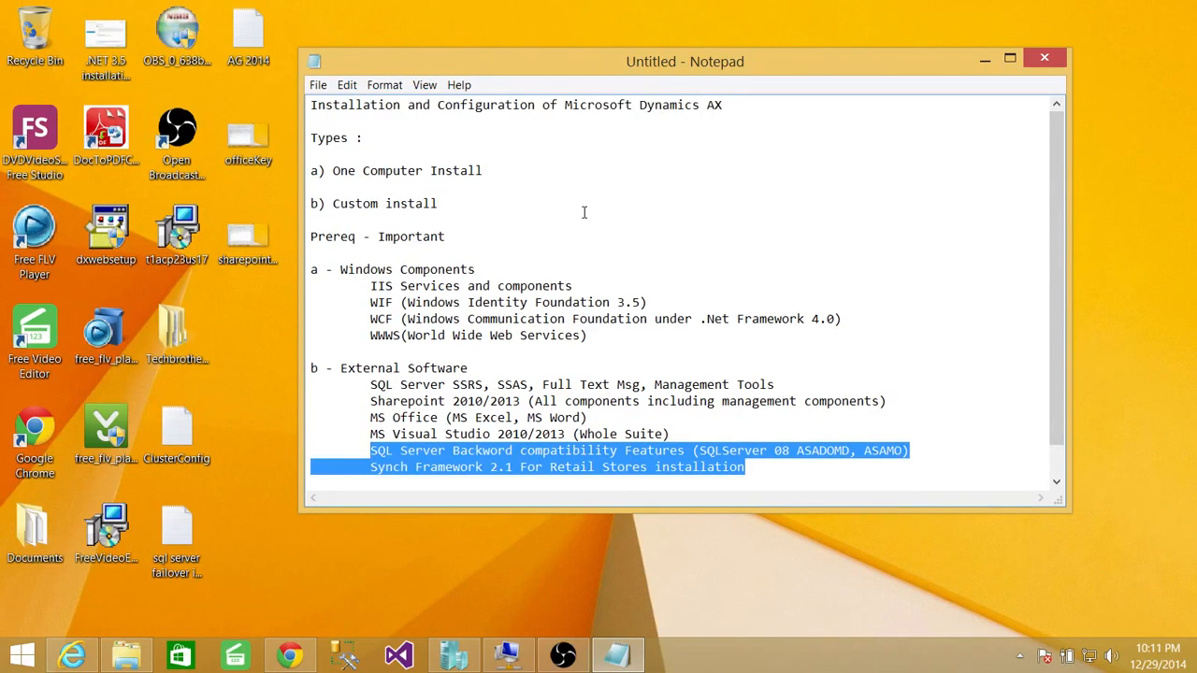
pyautogui.click(568, 386)
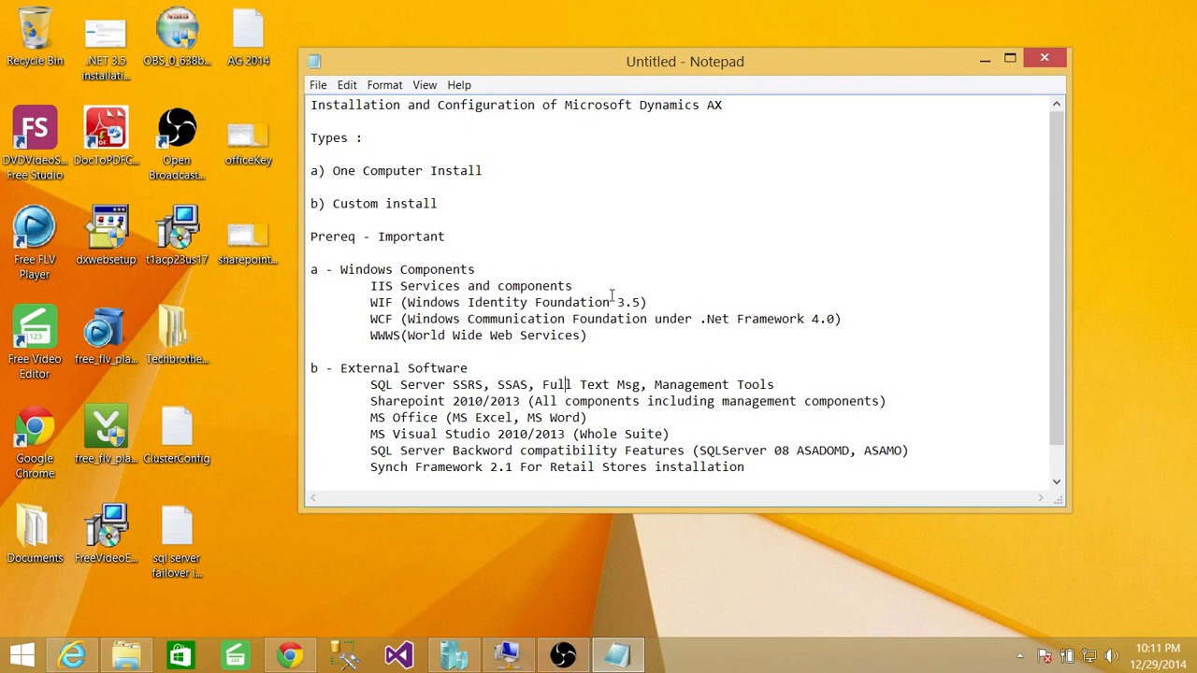
# Switch to the TechbrothersVM02 virtual machine connection and arrange it side by side with a narrowed notes window.
pyautogui.click(522, 662)
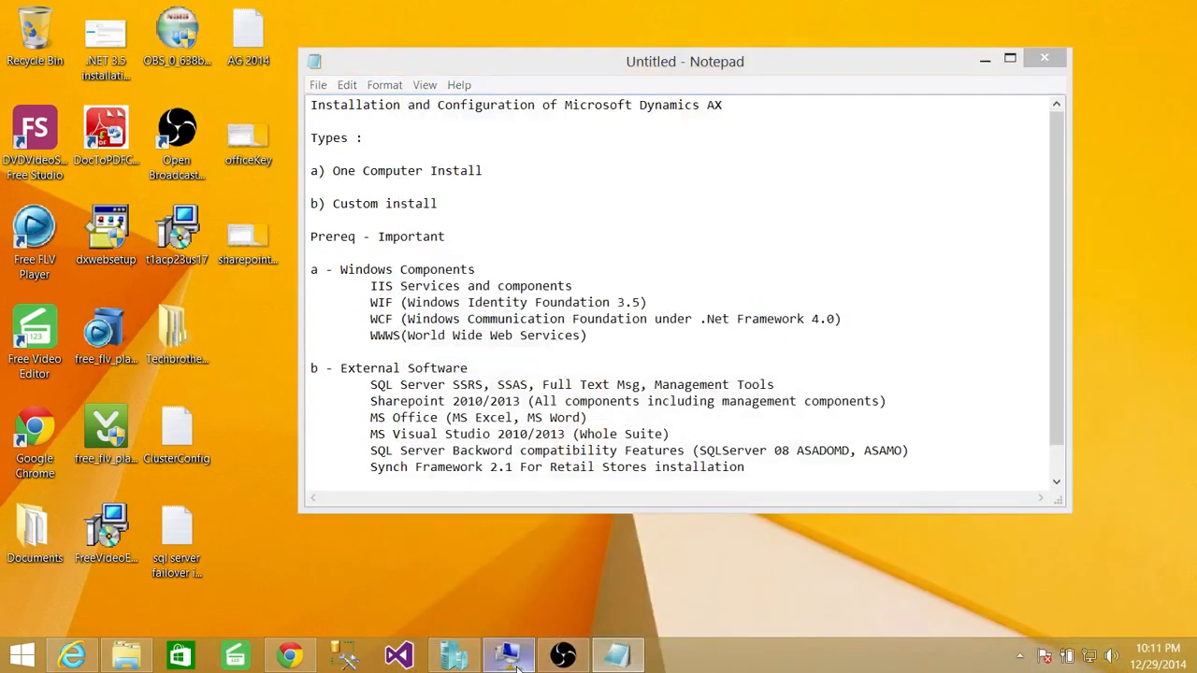
pyautogui.click(517, 666)
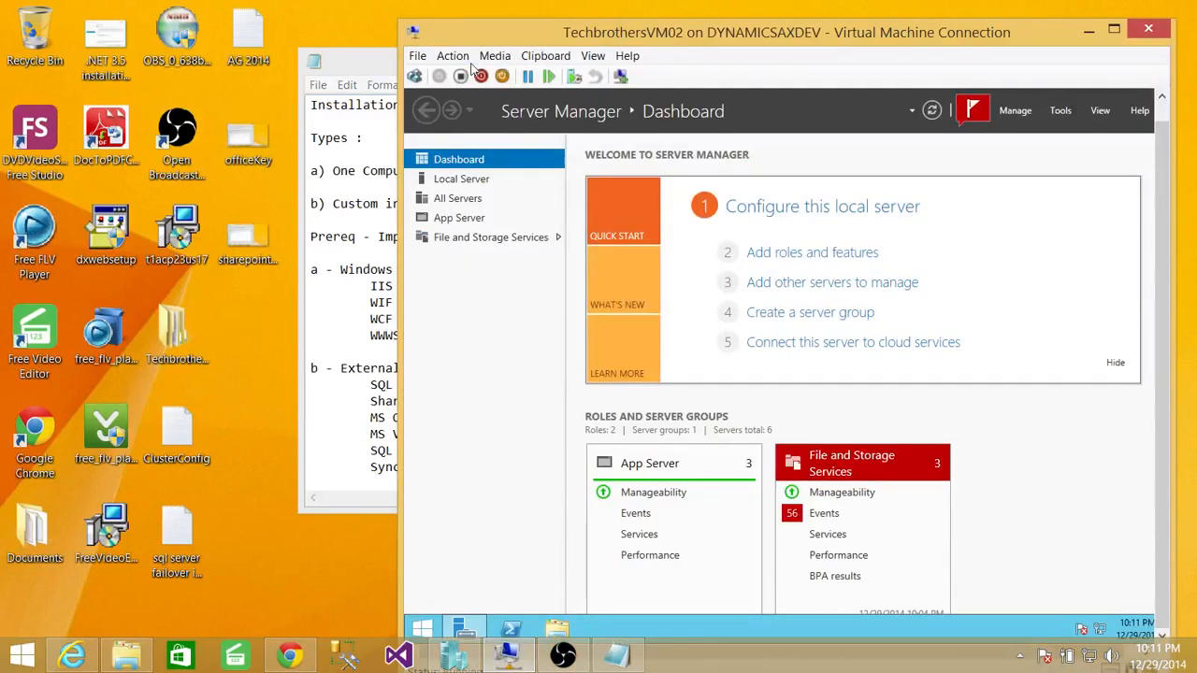
pyautogui.moveTo(377, 62); pyautogui.dragTo(89, 28)
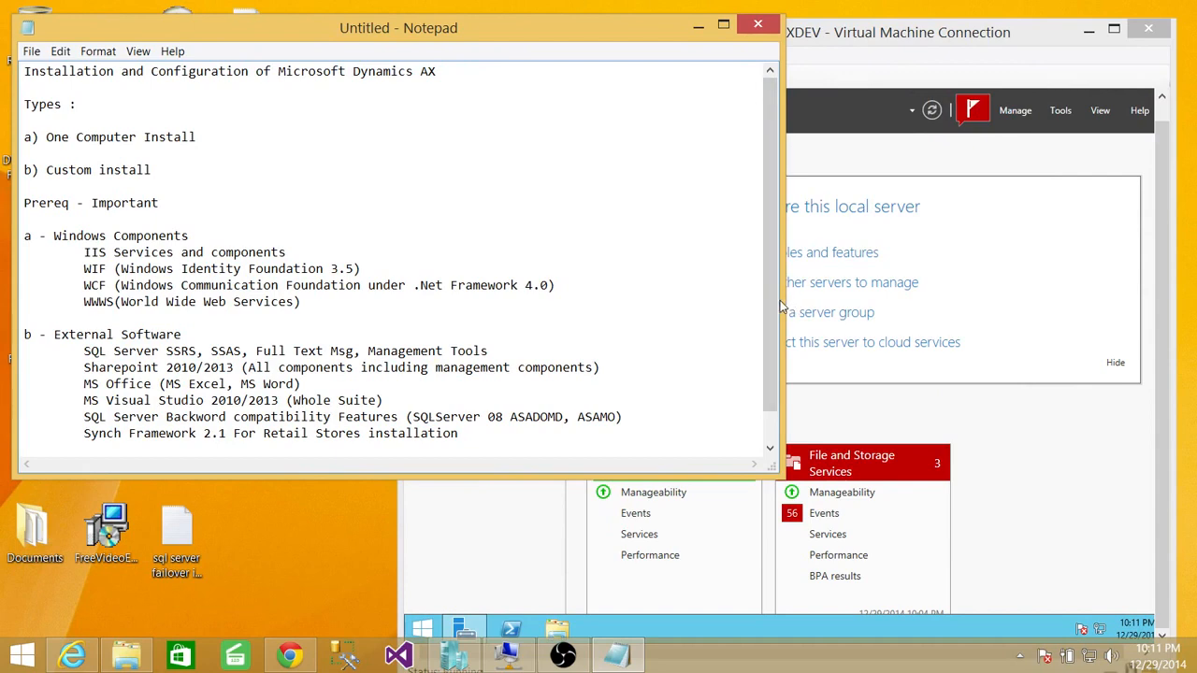
pyautogui.moveTo(780, 285); pyautogui.dragTo(498, 283)
pyautogui.moveTo(675, 34); pyautogui.dragTo(642, 28)
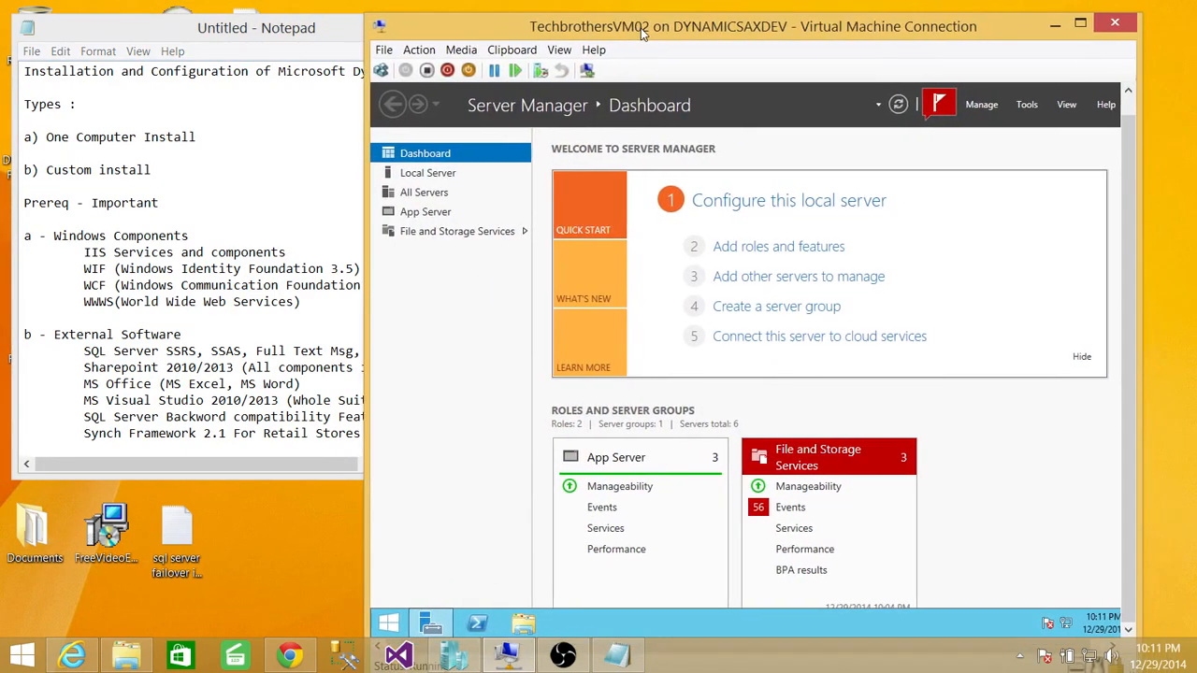
# Start adding roles and features with a role-based installation on Node2.Techbrothers.local, advancing to the server roles selection.
pyautogui.click(778, 253)
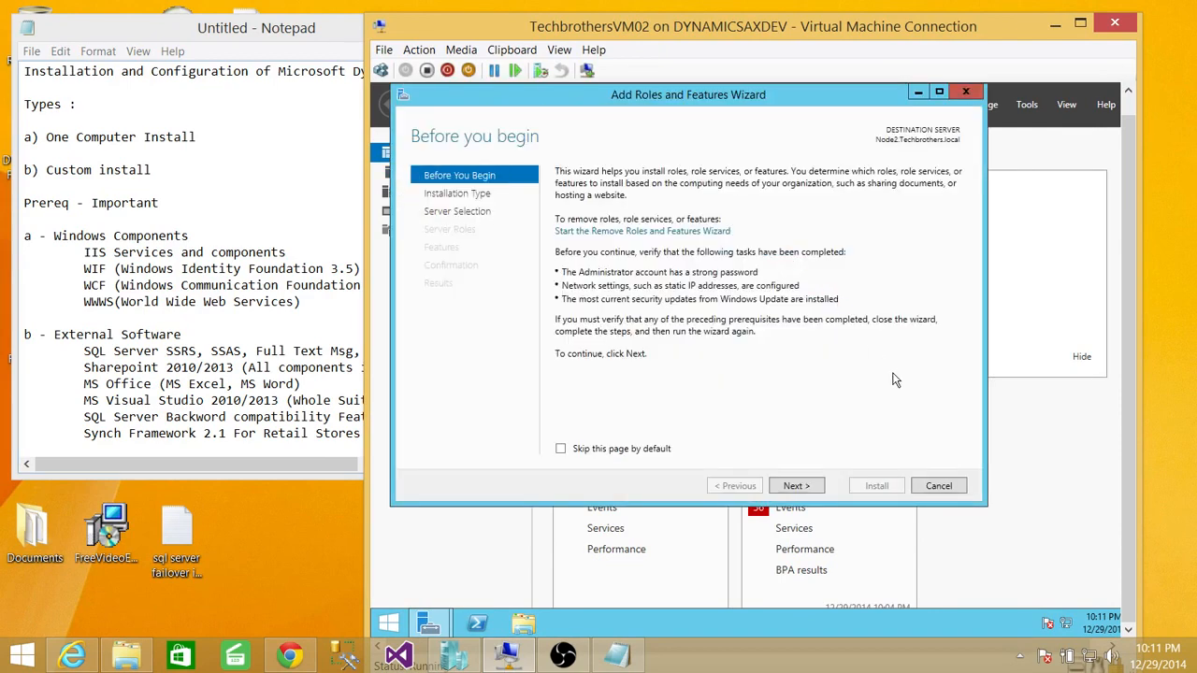
pyautogui.click(795, 487)
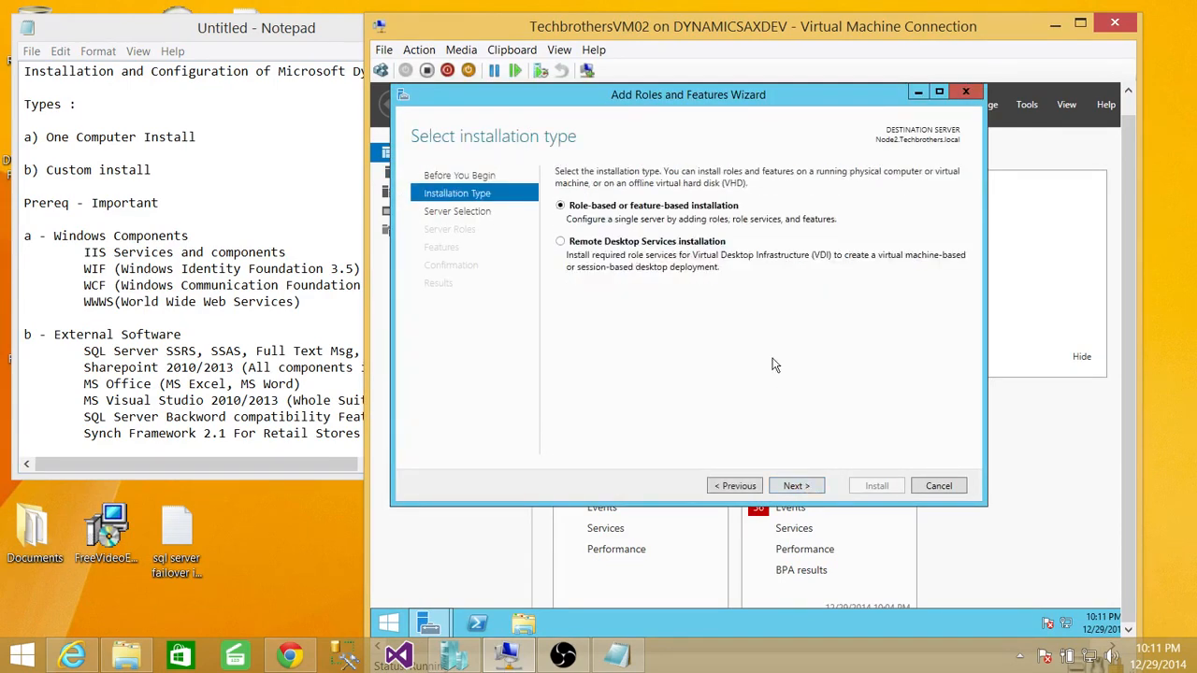
pyautogui.click(801, 488)
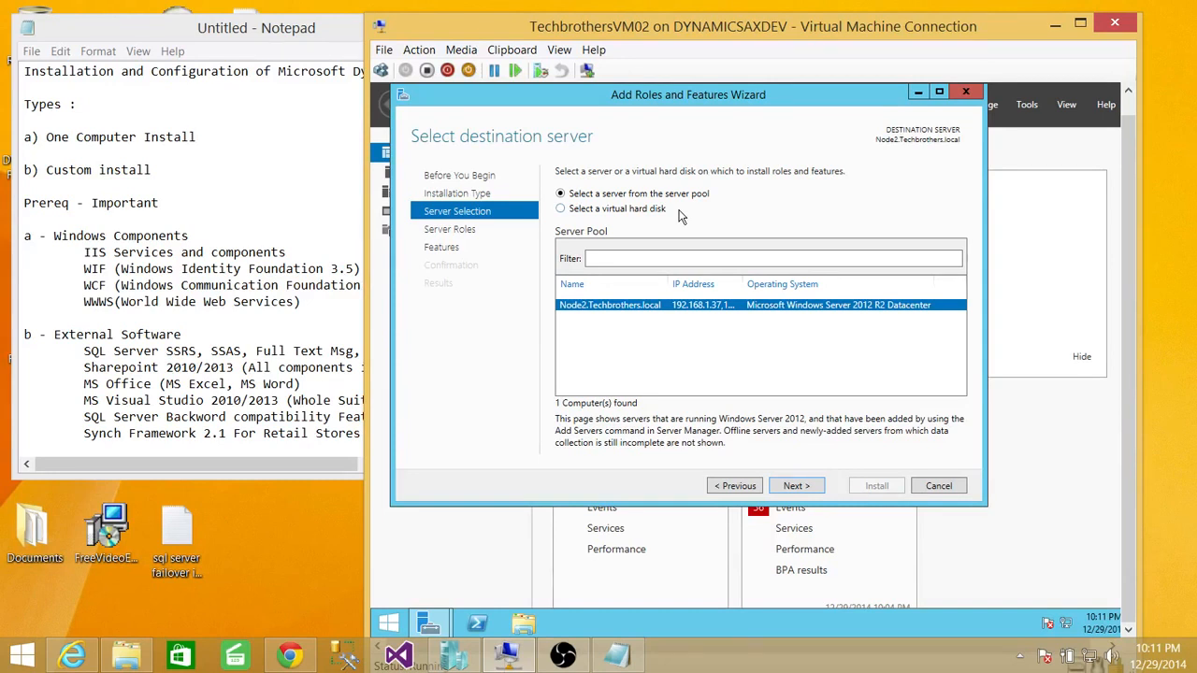
pyautogui.click(809, 490)
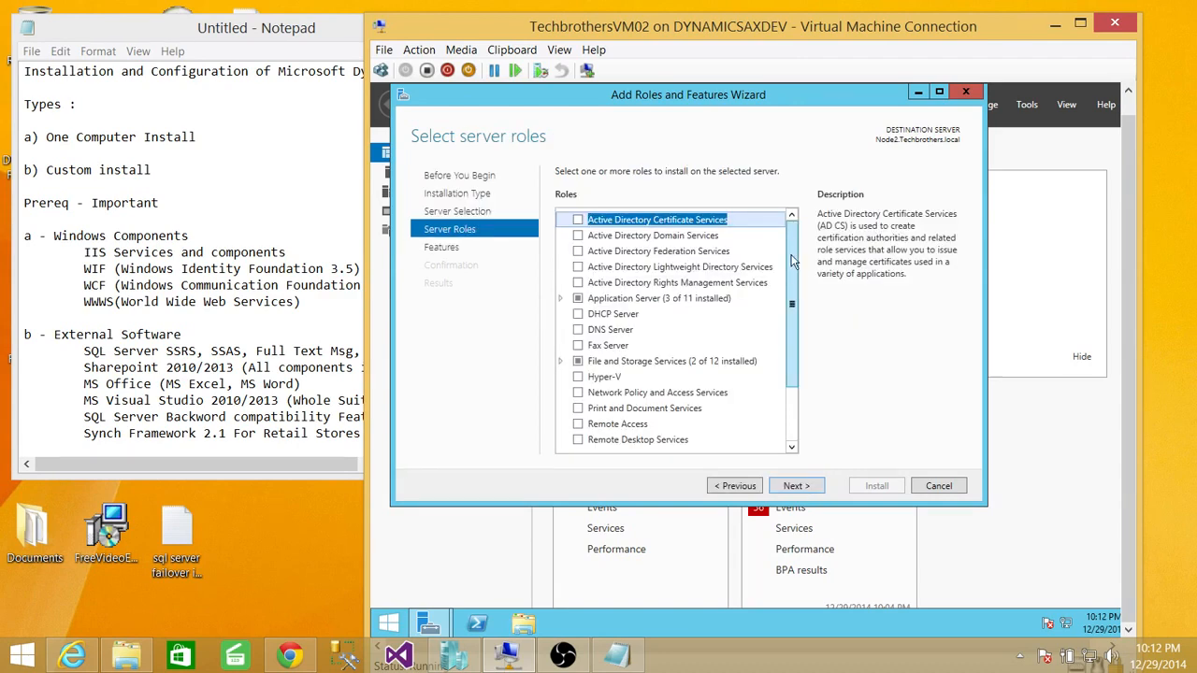
pyautogui.moveTo(791, 262)
pyautogui.mouseDown()
pyautogui.moveTo(794, 347)
pyautogui.moveTo(794, 247)
pyautogui.mouseUp()
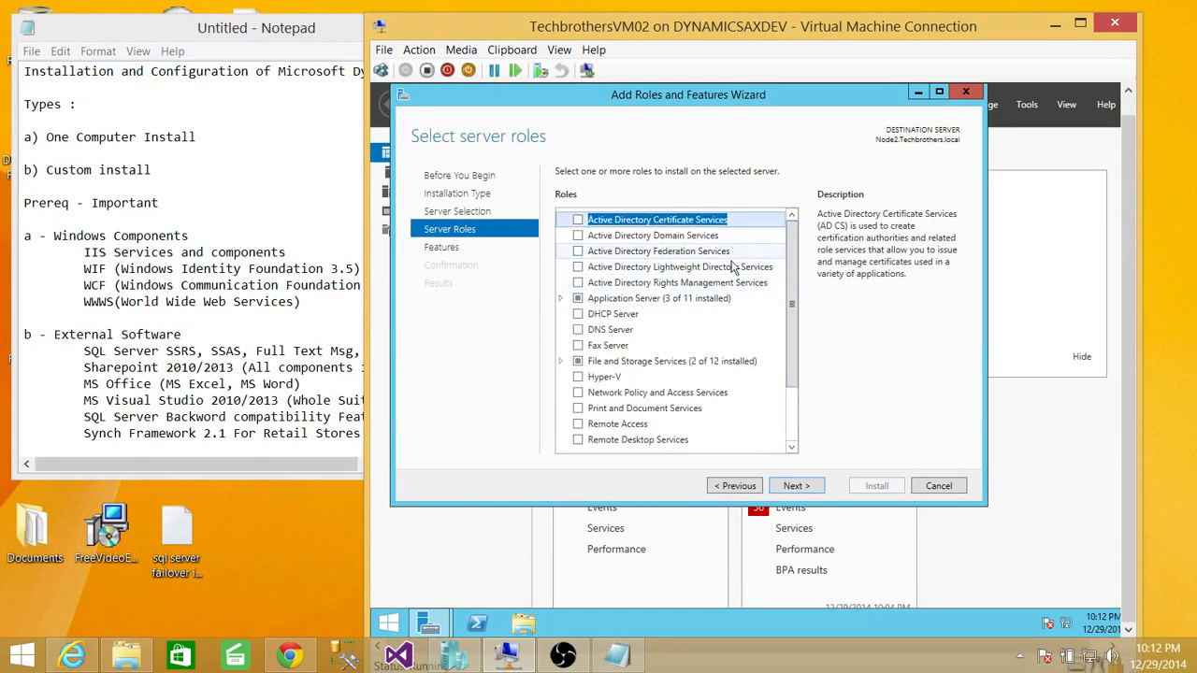
pyautogui.click(561, 298)
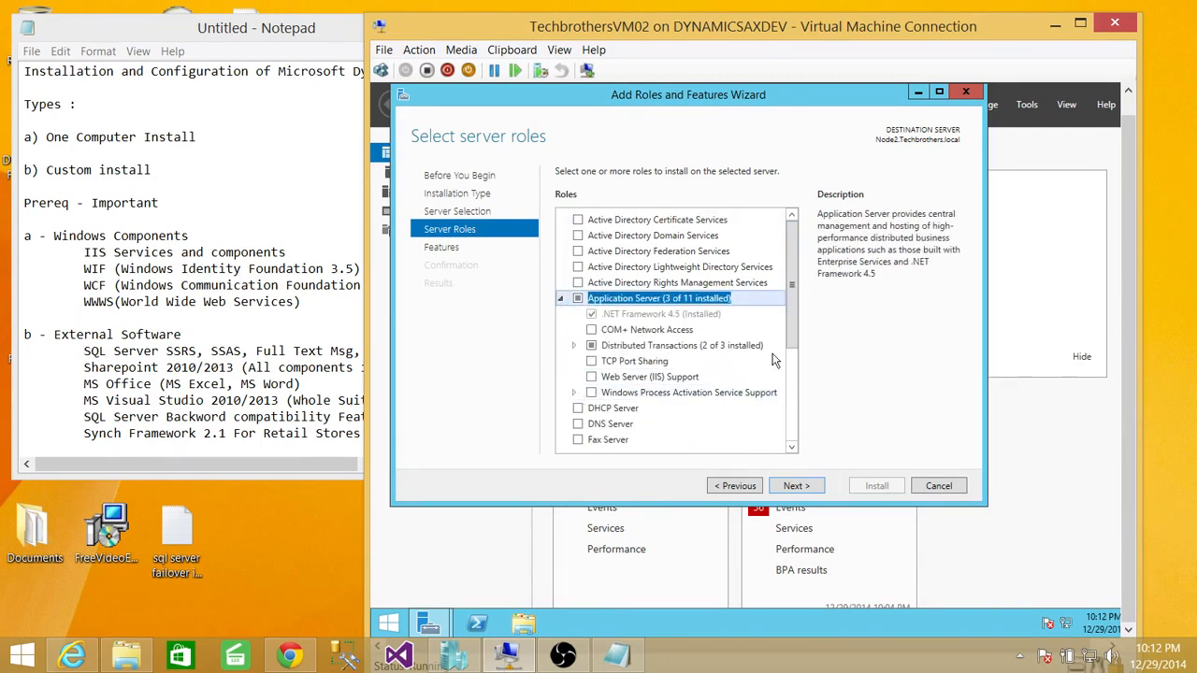
pyautogui.moveTo(793, 304); pyautogui.dragTo(796, 411)
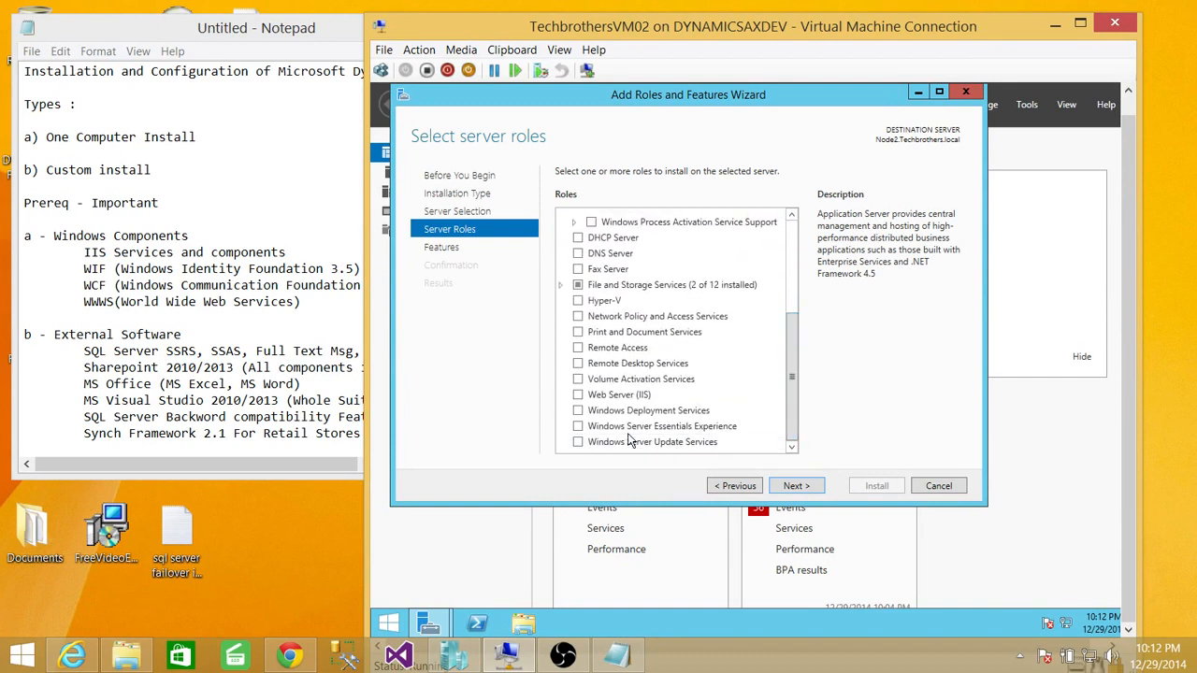
pyautogui.click(578, 396)
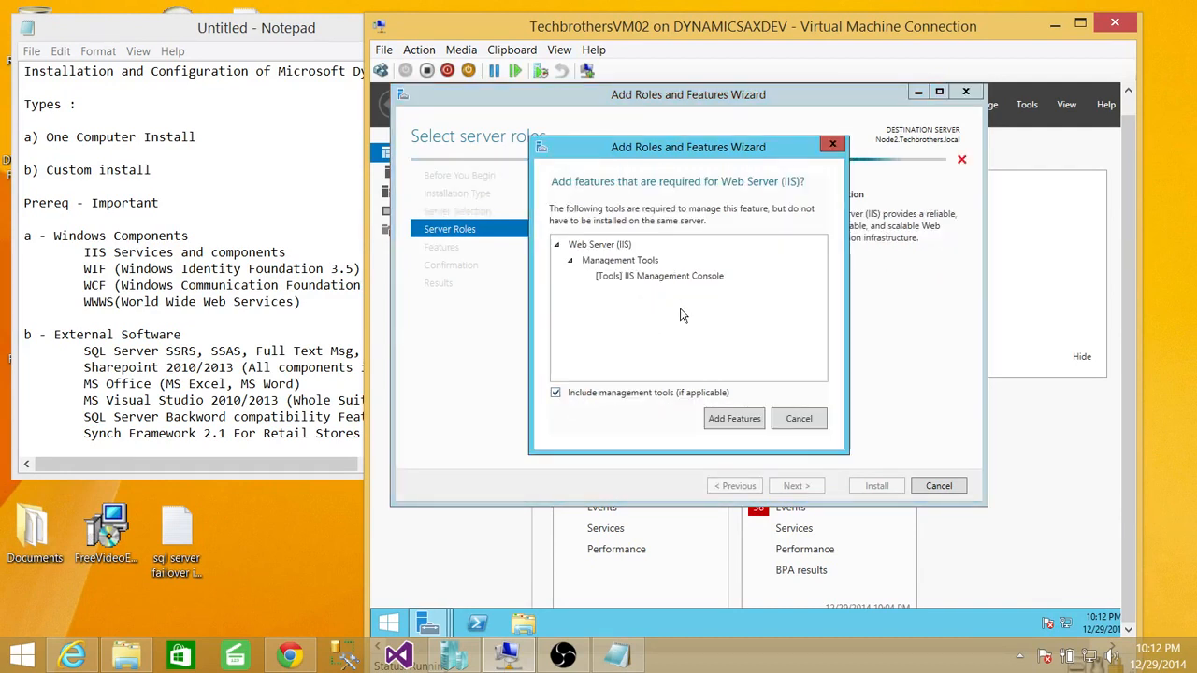
pyautogui.click(810, 423)
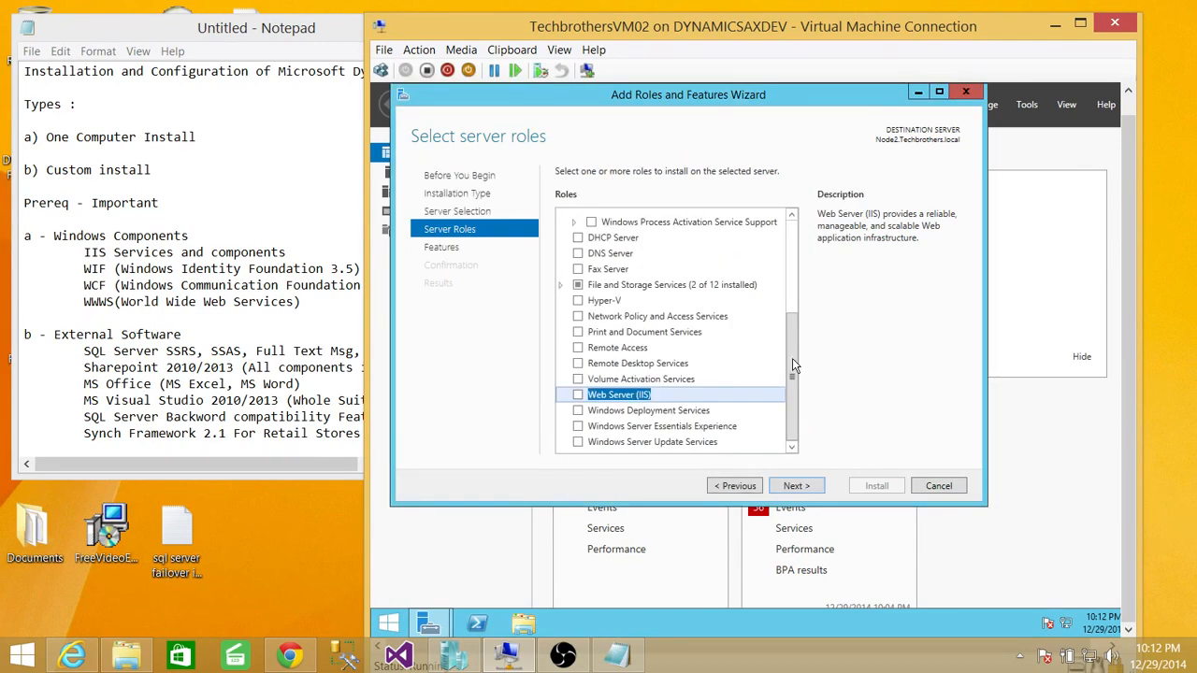
pyautogui.moveTo(789, 357); pyautogui.dragTo(777, 391)
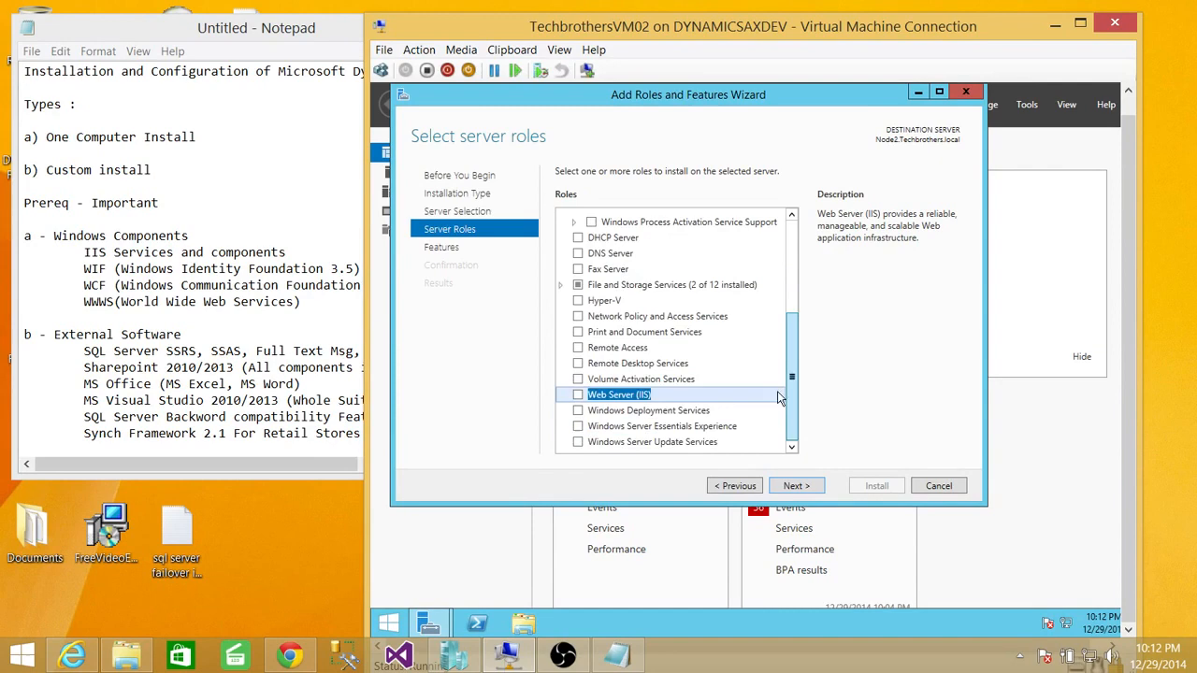
# Select the Windows Server Essentials Experience role and add its required features, including management tools.
pyautogui.click(578, 427)
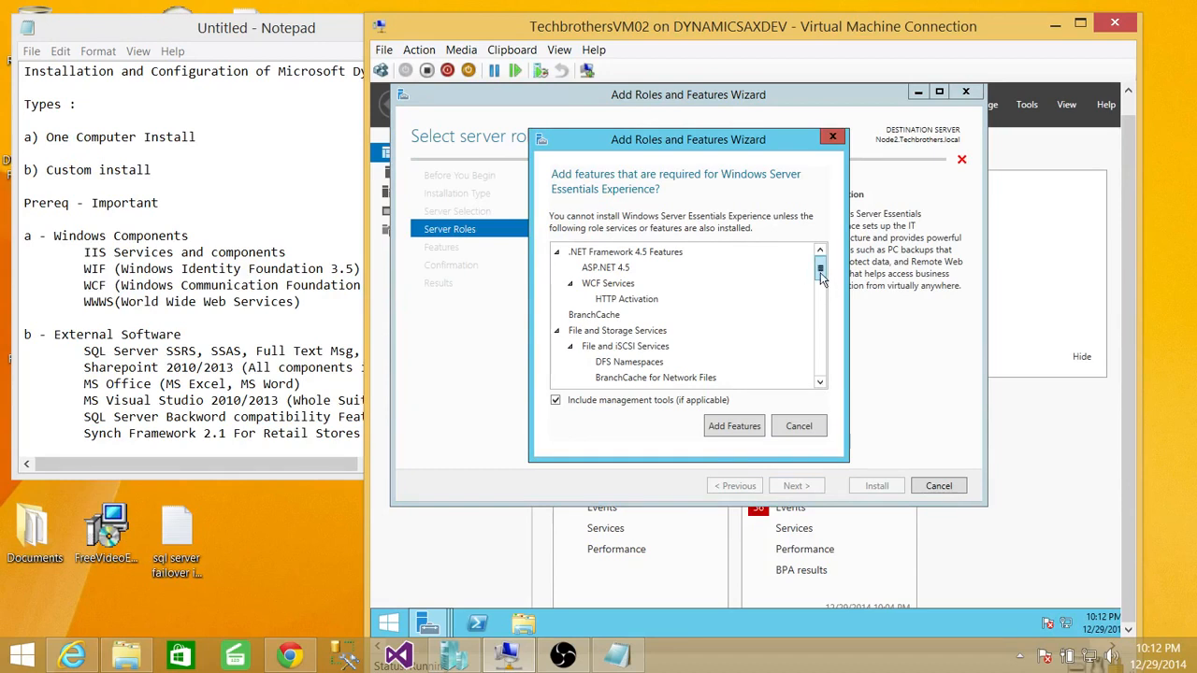
pyautogui.scroll(-2, 824, 287)
pyautogui.moveTo(822, 287)
pyautogui.mouseDown()
pyautogui.moveTo(823, 377)
pyautogui.moveTo(822, 268)
pyautogui.mouseUp()
pyautogui.click(726, 429)
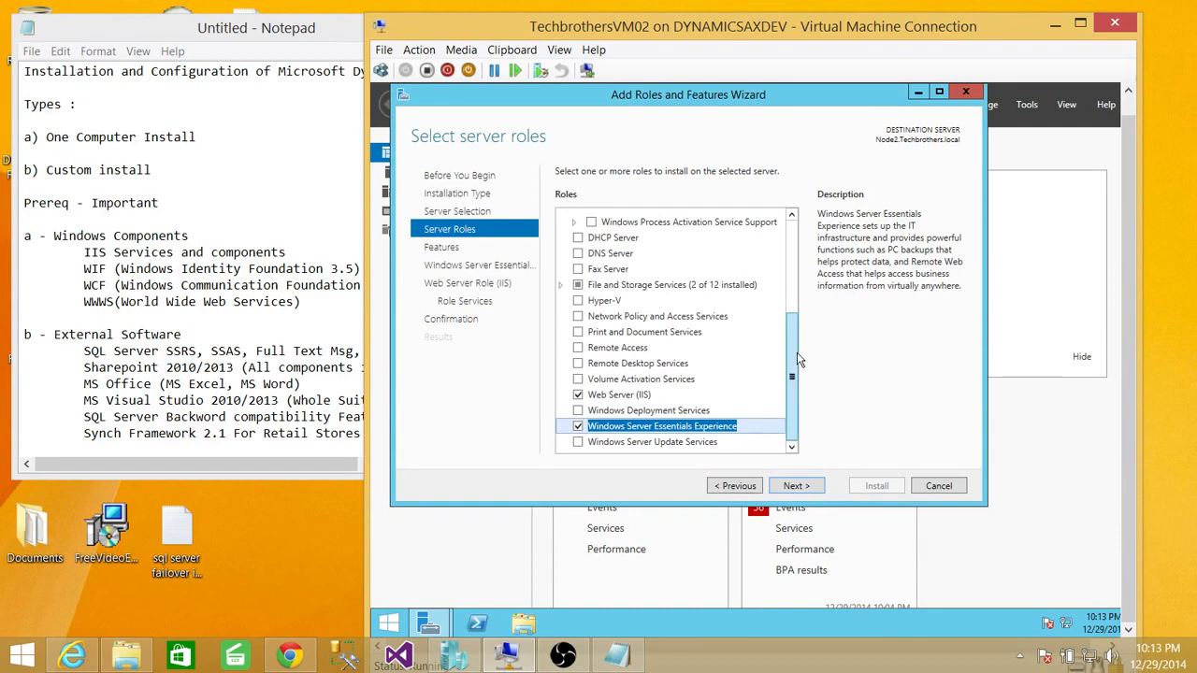
pyautogui.moveTo(799, 359); pyautogui.dragTo(801, 224)
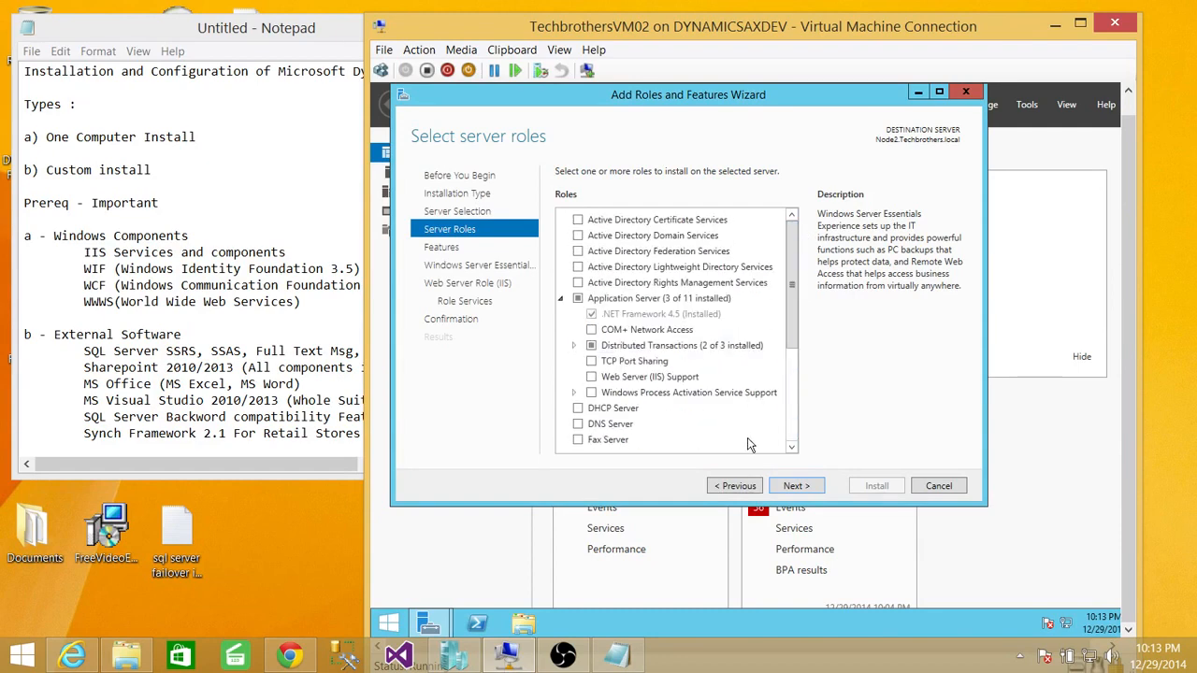
# Continue to the features selection and include Windows Identity Foundation 3.5.
pyautogui.click(800, 487)
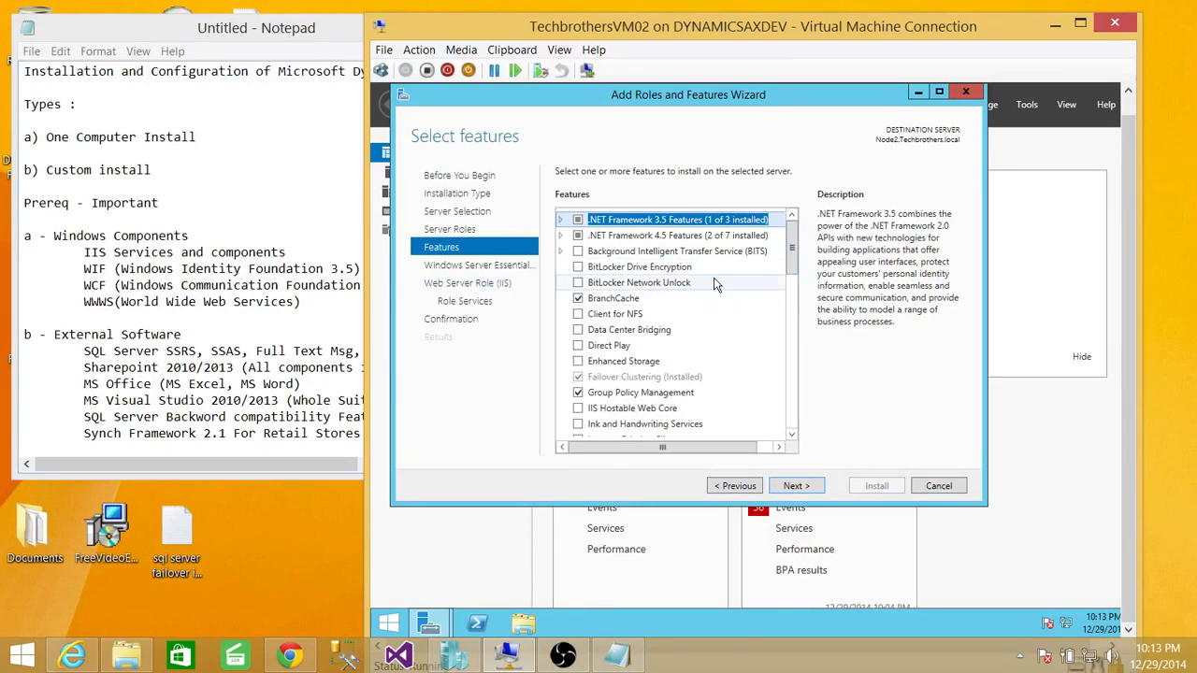
pyautogui.moveTo(793, 245); pyautogui.dragTo(793, 372)
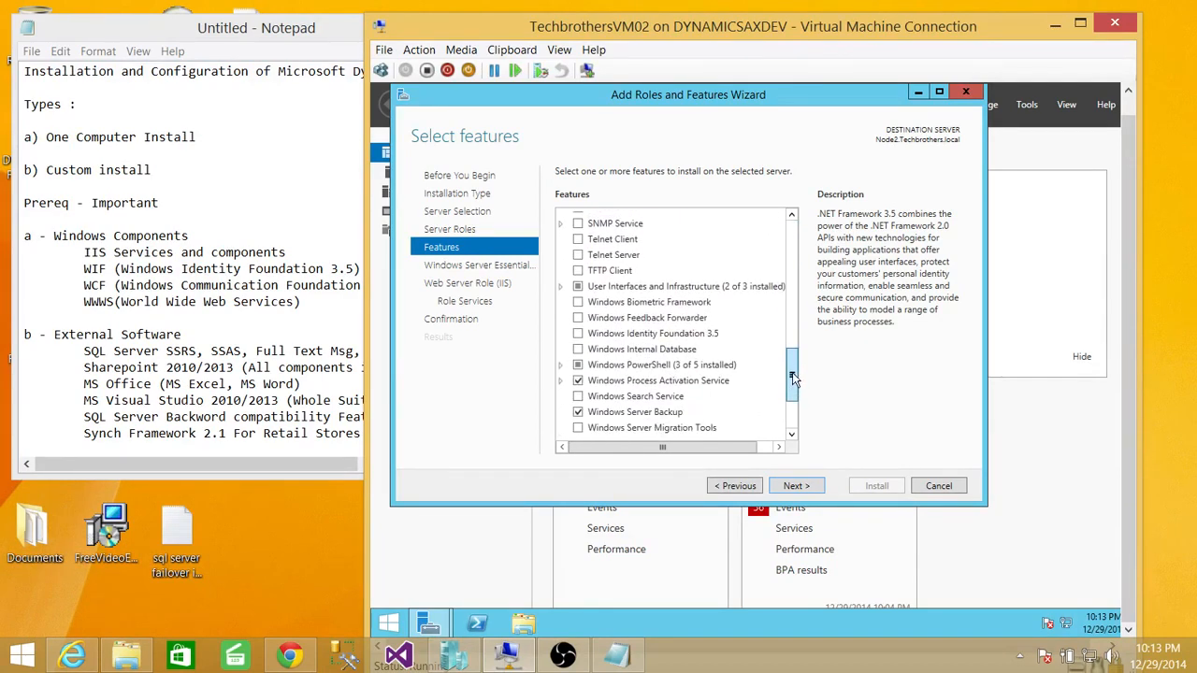
pyautogui.click(578, 335)
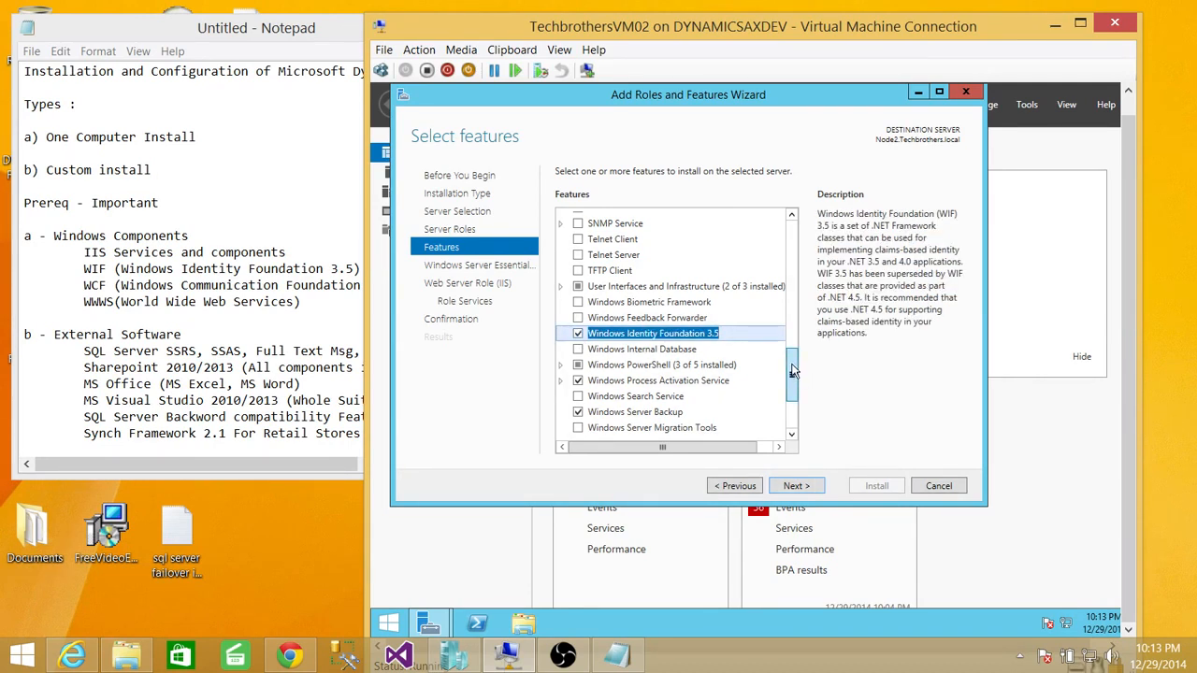
# Under .NET Framework 4.5 WCF Services, select Message Queuing (MSMQ) Activation with its required features, Named Pipe Activation and TCP Activation.
pyautogui.moveTo(793, 370); pyautogui.dragTo(794, 229)
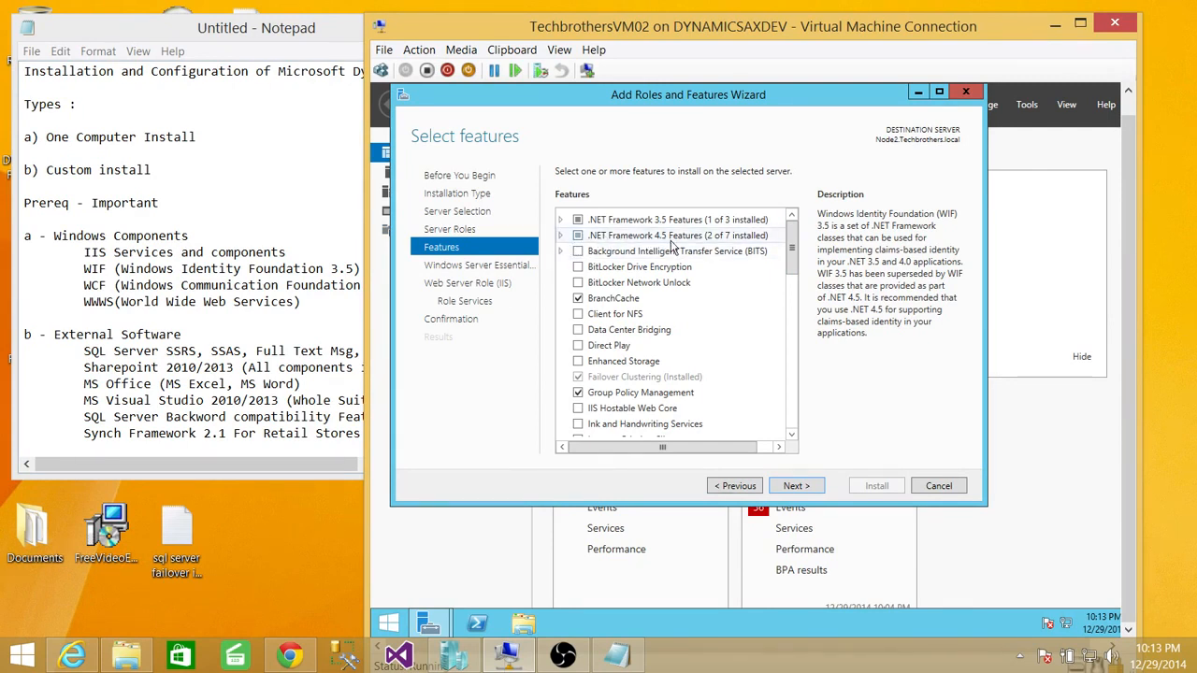
pyautogui.click(560, 236)
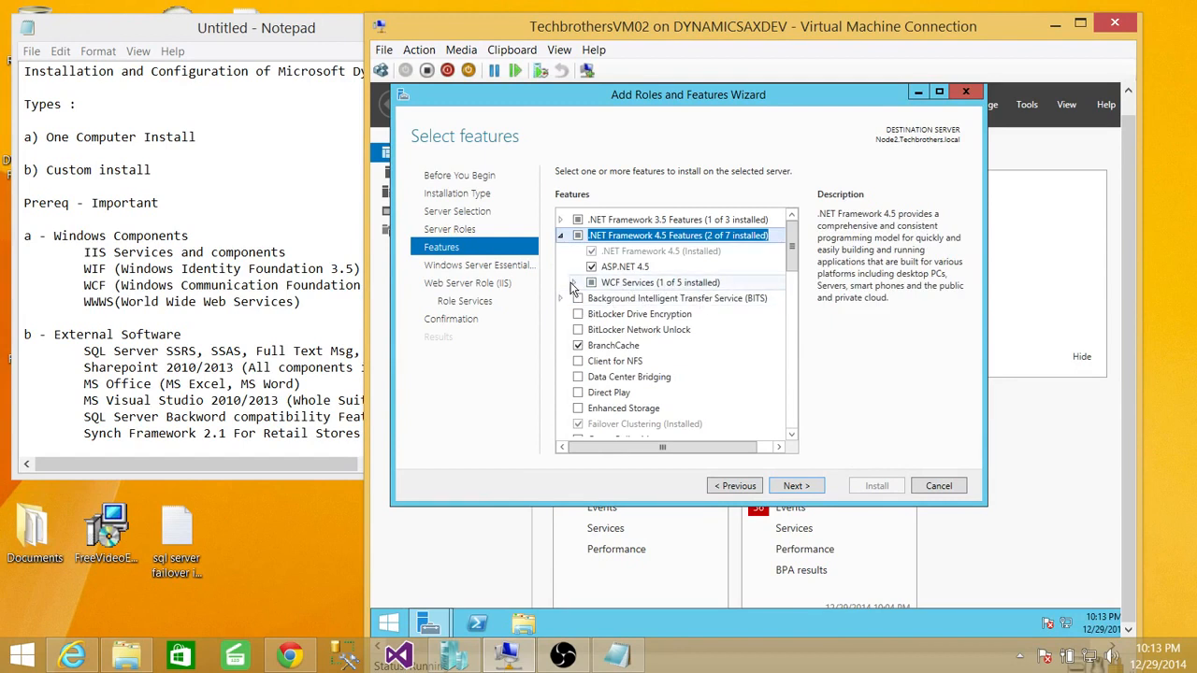
pyautogui.click(573, 282)
pyautogui.click(604, 315)
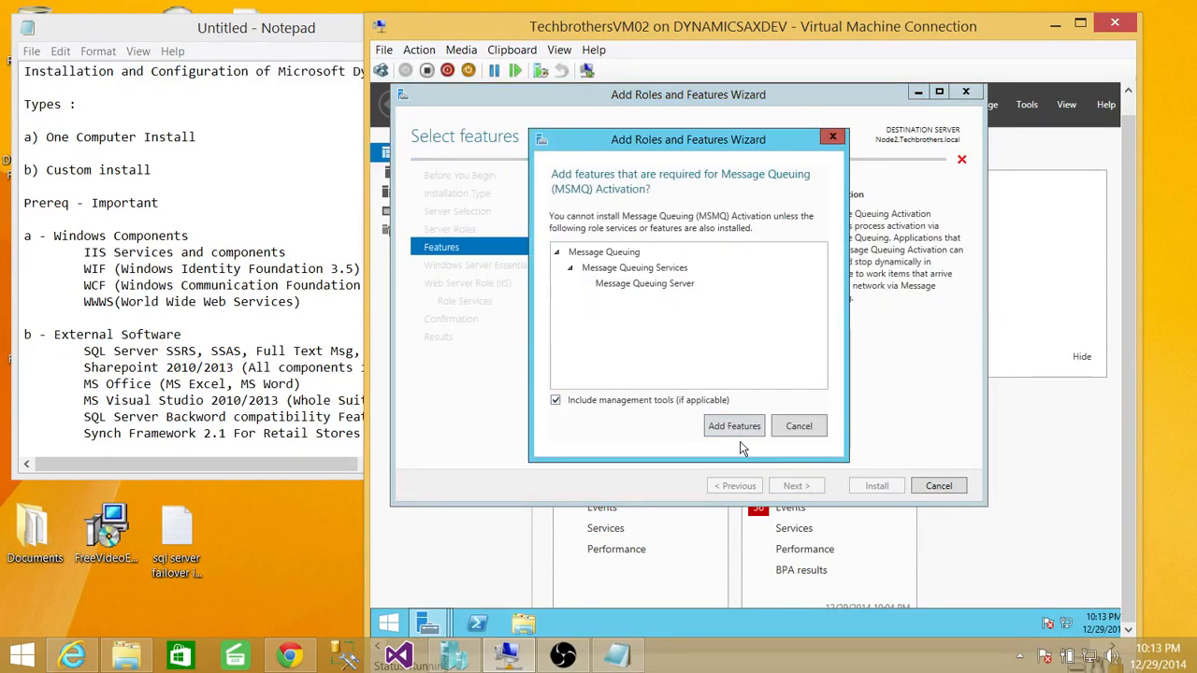
pyautogui.click(740, 430)
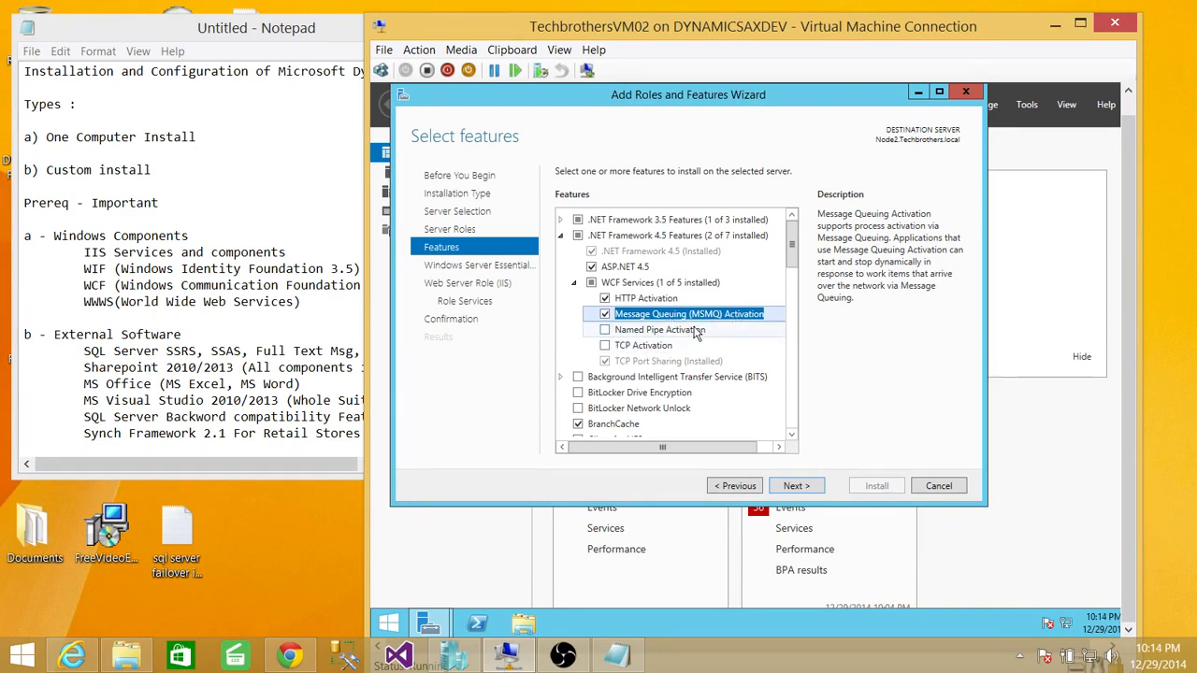
pyautogui.click(605, 331)
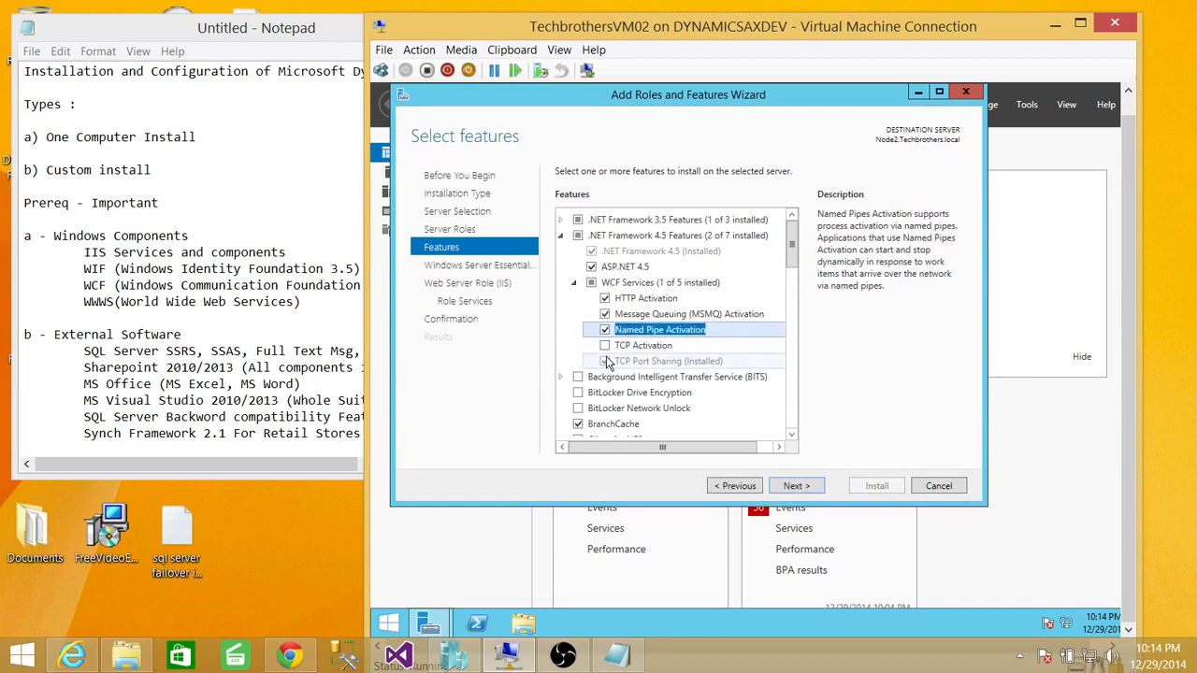
pyautogui.click(604, 346)
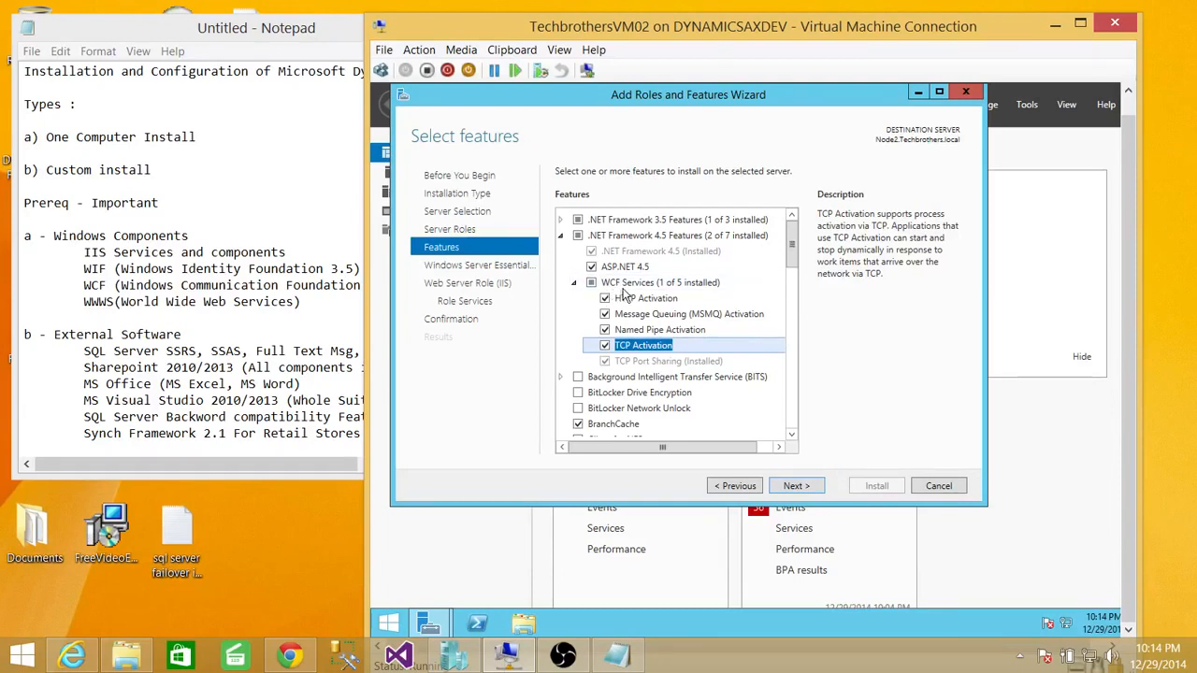
# Recheck the selected features and advance past Windows Server Essentials Experience to the Web Server Role (IIS) page.
pyautogui.click(807, 487)
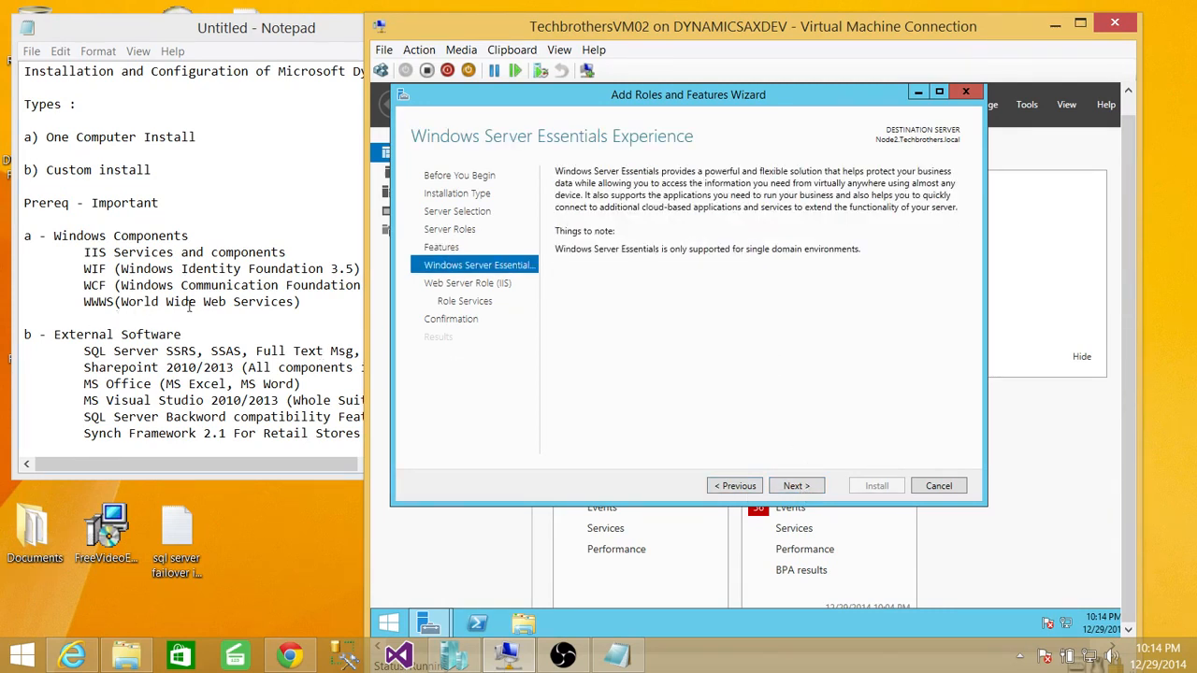
pyautogui.click(732, 486)
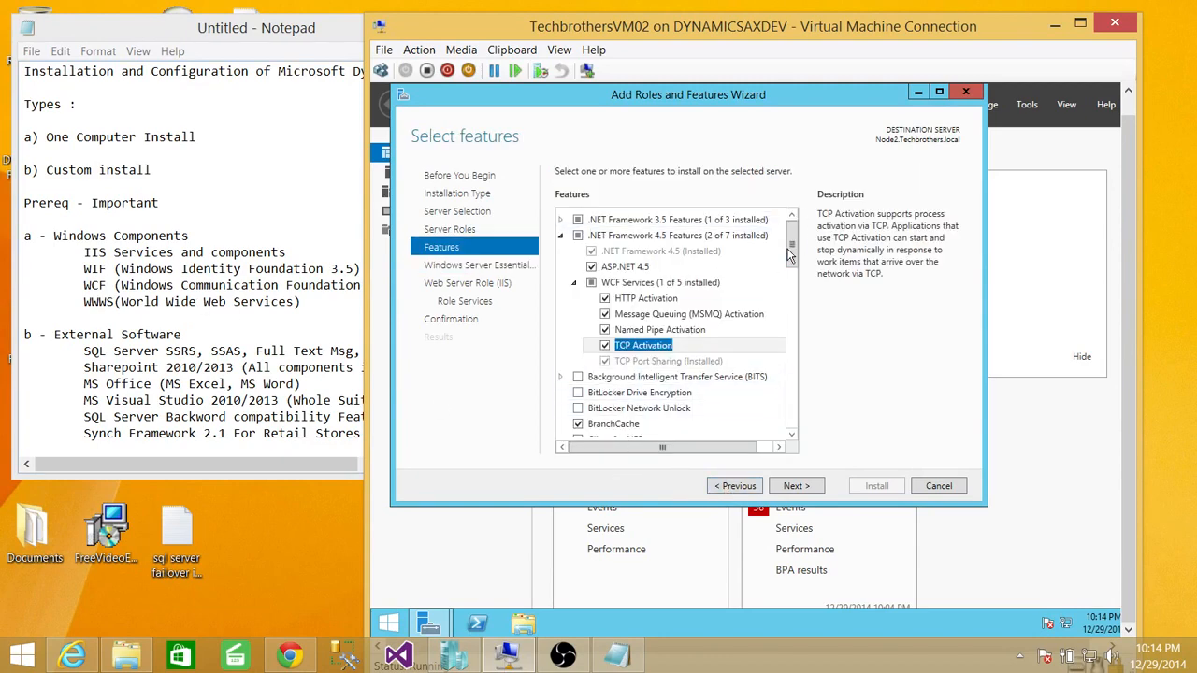
pyautogui.moveTo(790, 245); pyautogui.dragTo(800, 220)
pyautogui.click(804, 491)
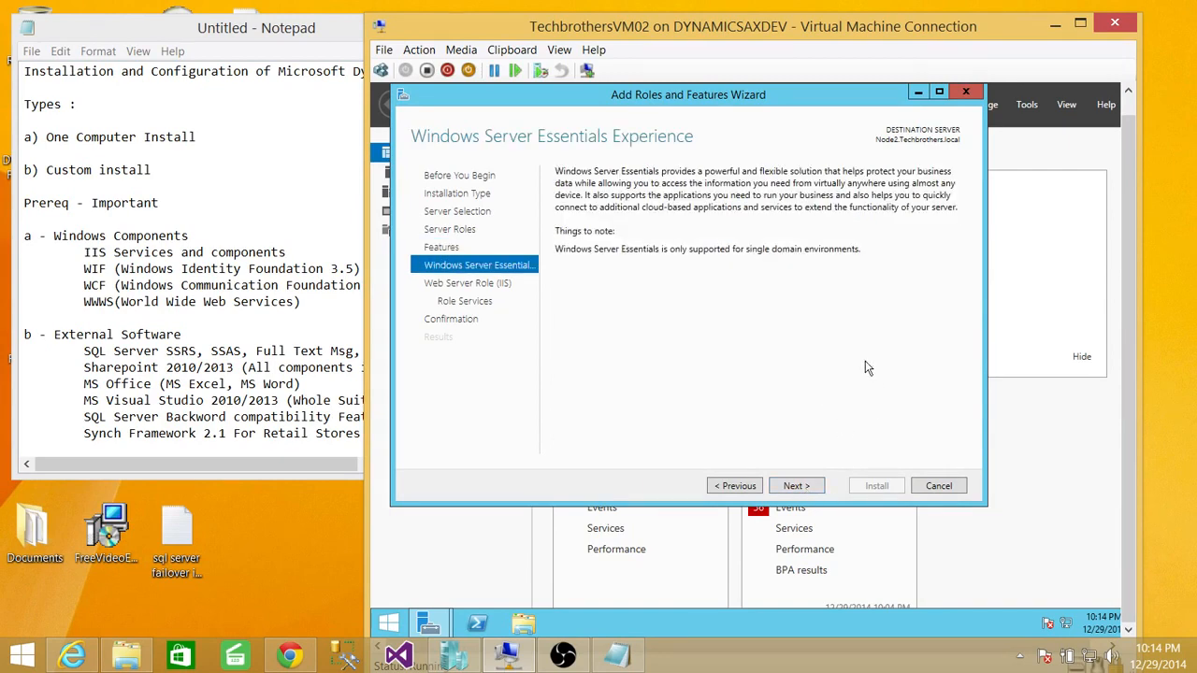
pyautogui.click(796, 486)
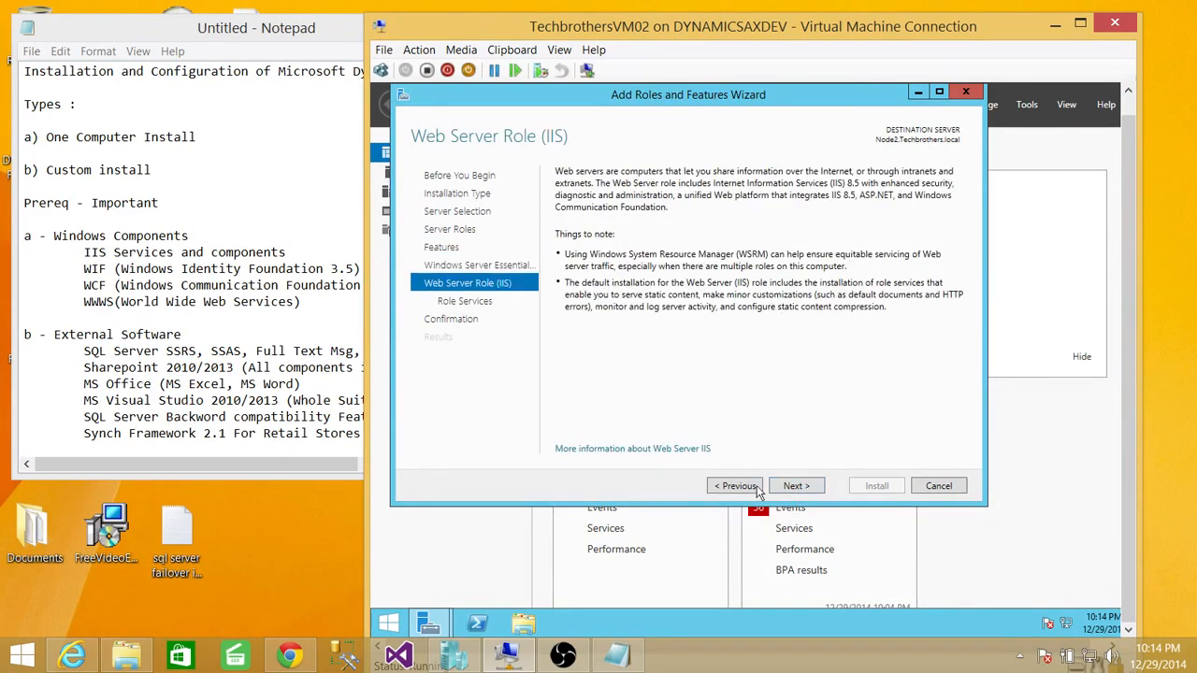
# Continue to the Web Server role services and add IIS 6 Management Compatibility with IIS 6 Management Console, plus IIS Management Scripts and Tools.
pyautogui.click(796, 486)
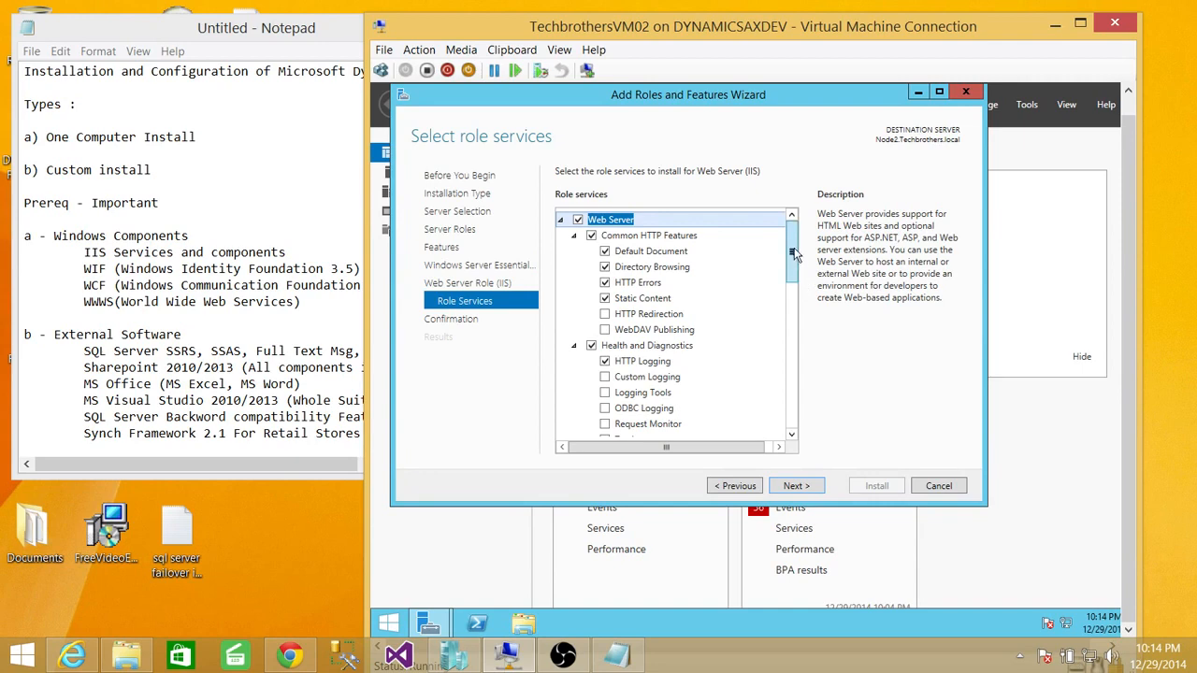
pyautogui.moveTo(791, 248); pyautogui.dragTo(798, 416)
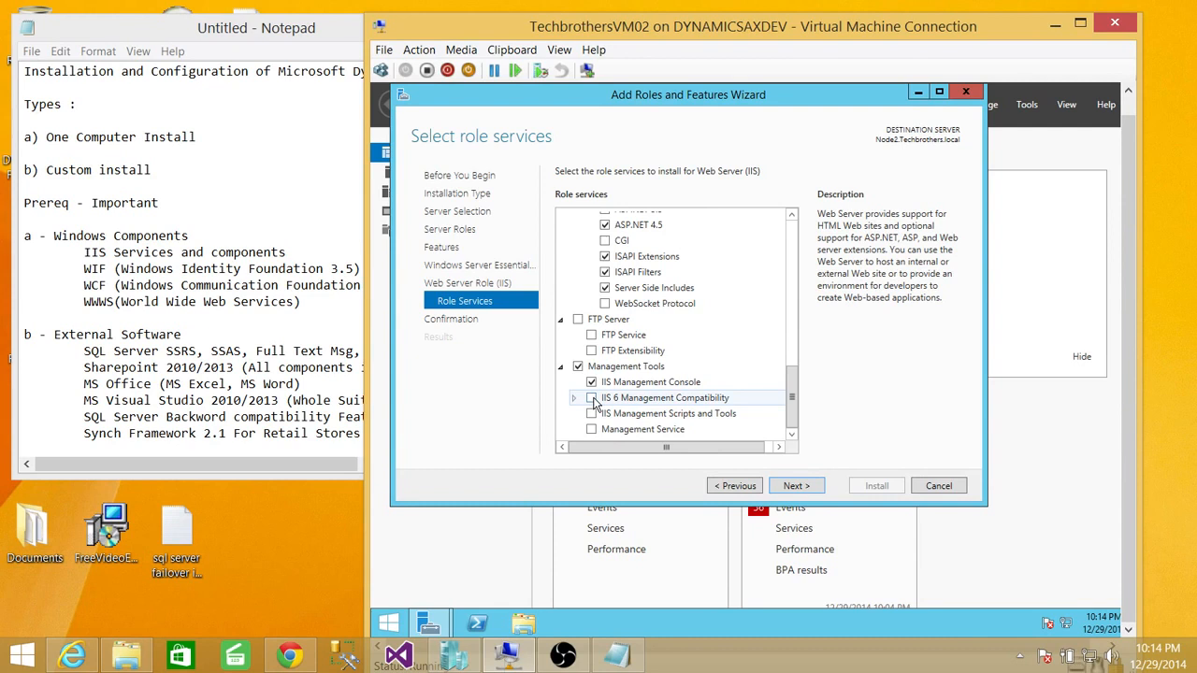
pyautogui.click(592, 398)
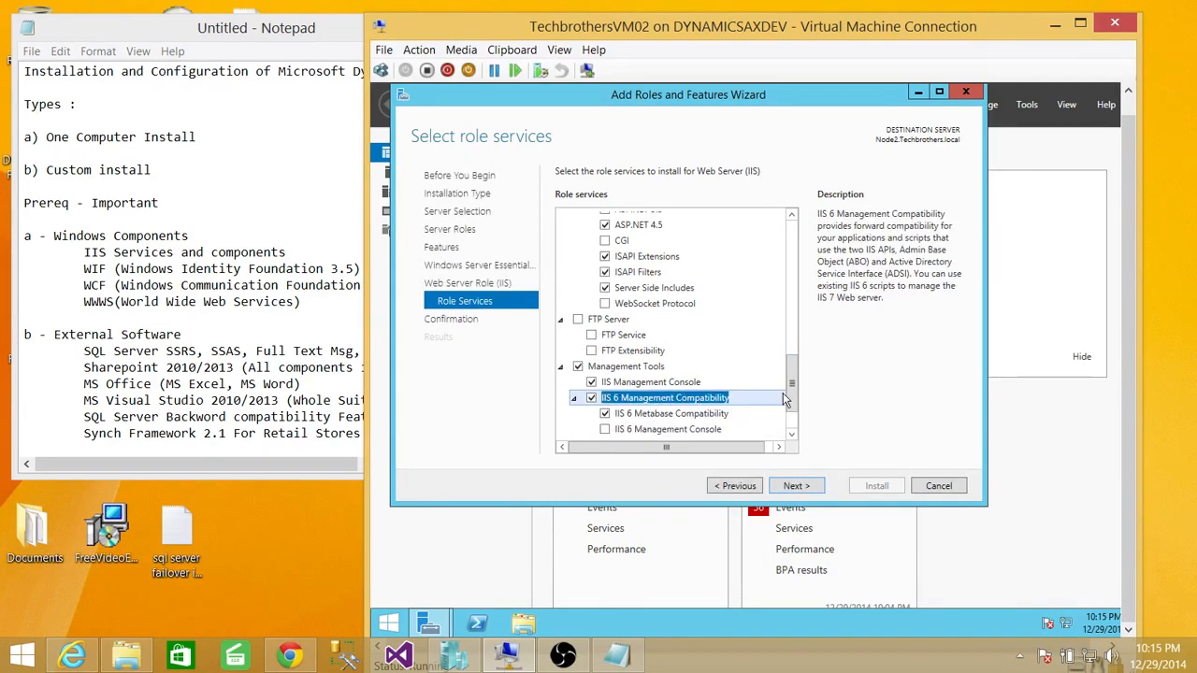
pyautogui.moveTo(792, 383); pyautogui.dragTo(793, 401)
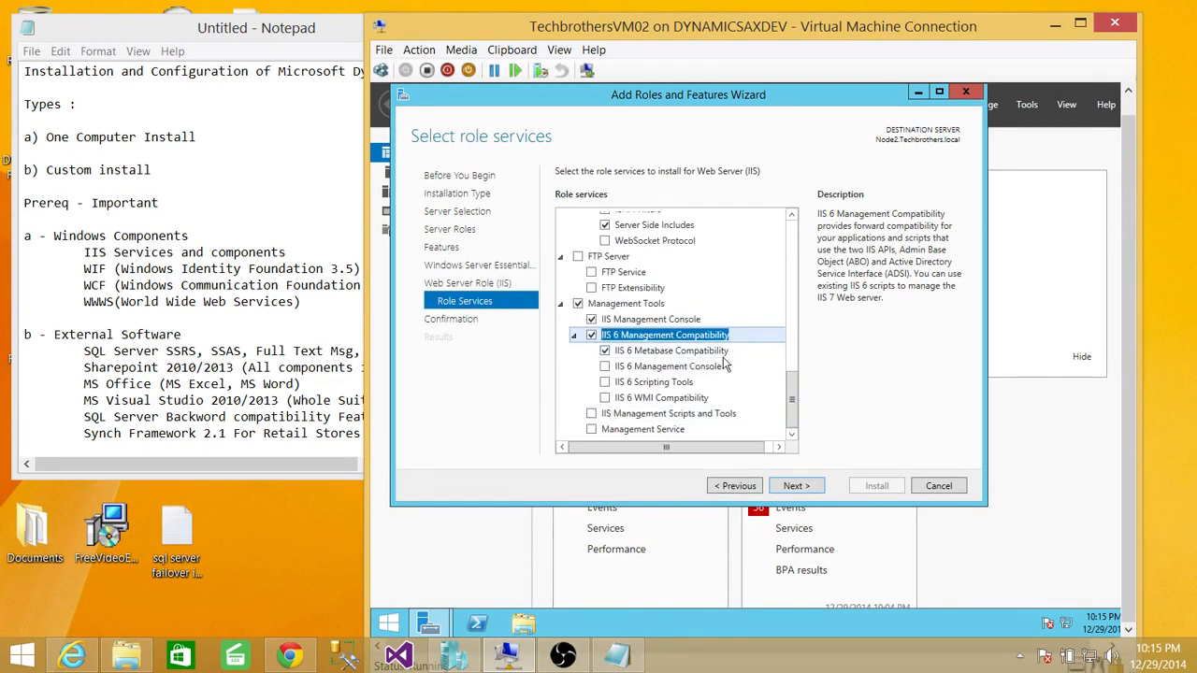
pyautogui.click(606, 366)
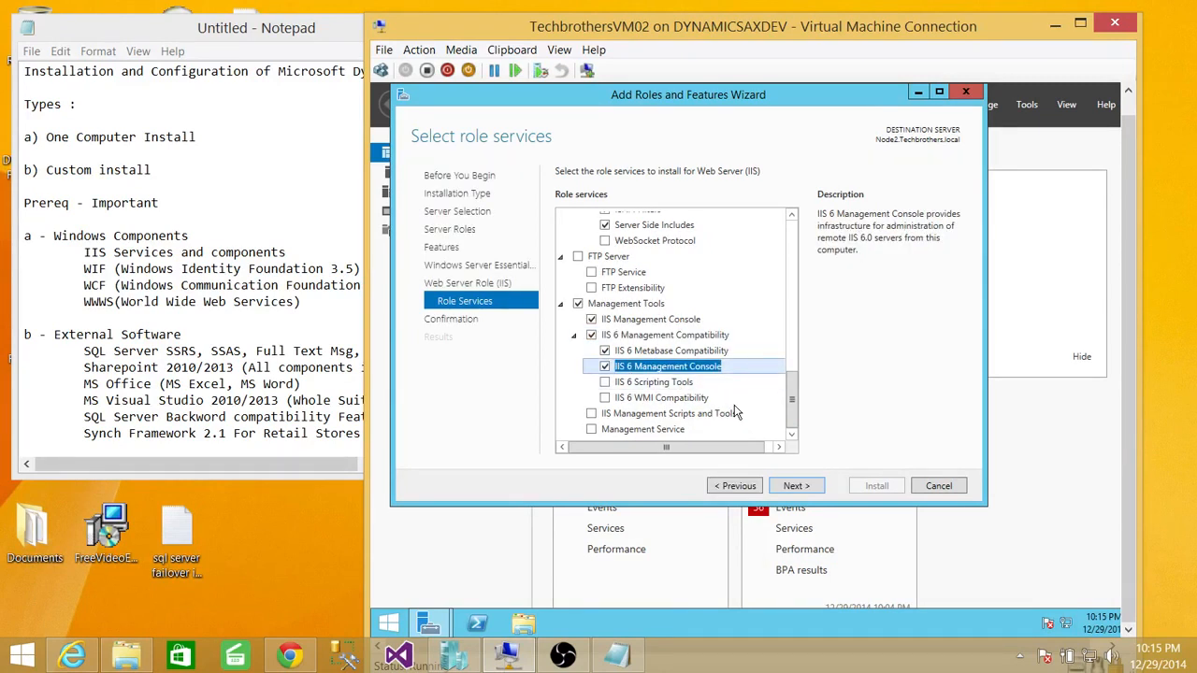
pyautogui.click(574, 336)
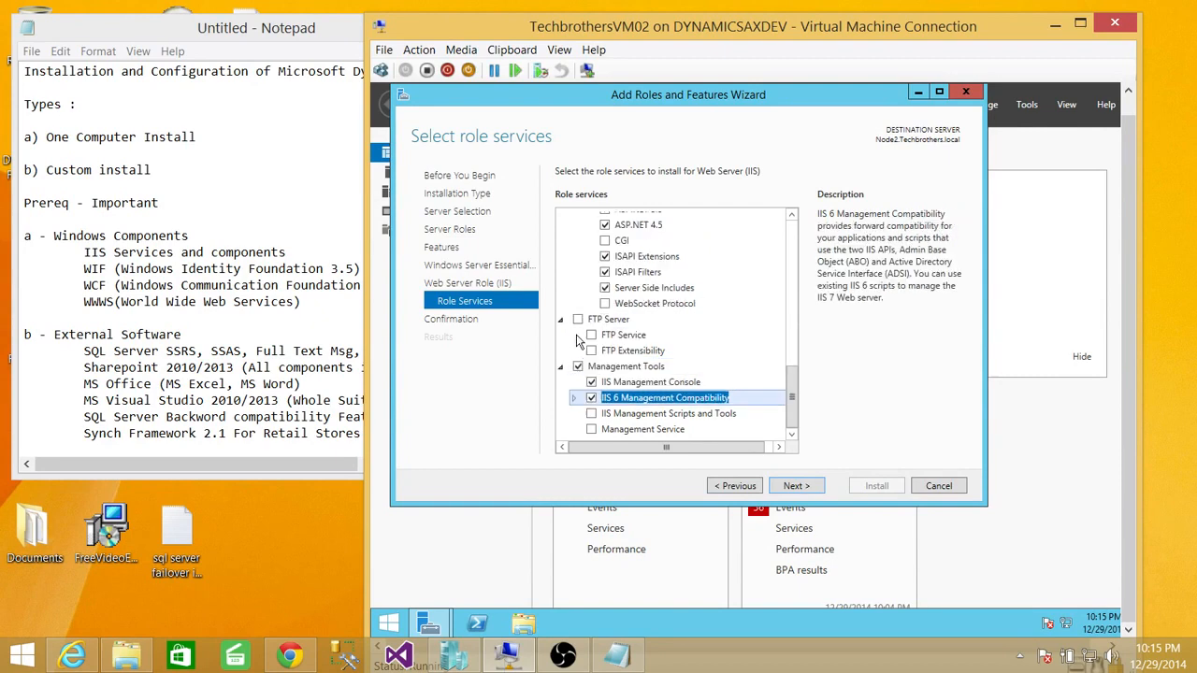
pyautogui.click(591, 414)
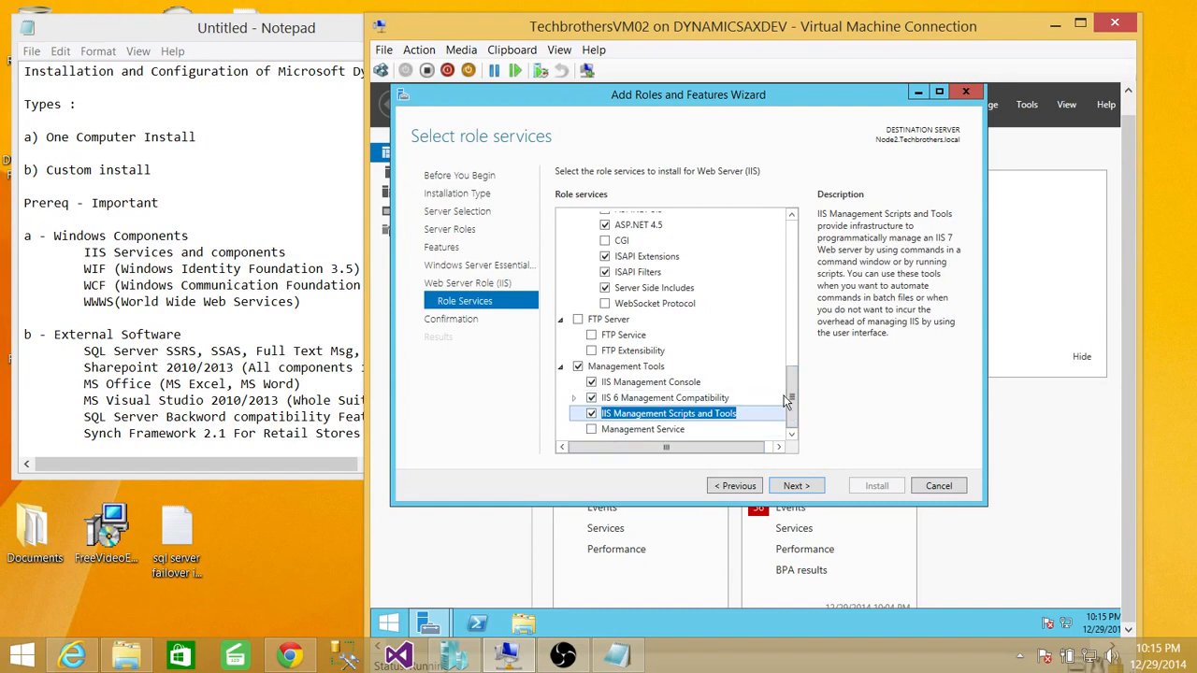
# Recheck the role services, review the full list of installation selections on the confirmation page, and start the installation.
pyautogui.moveTo(786, 401)
pyautogui.mouseDown()
pyautogui.moveTo(800, 234)
pyautogui.moveTo(792, 324)
pyautogui.mouseUp()
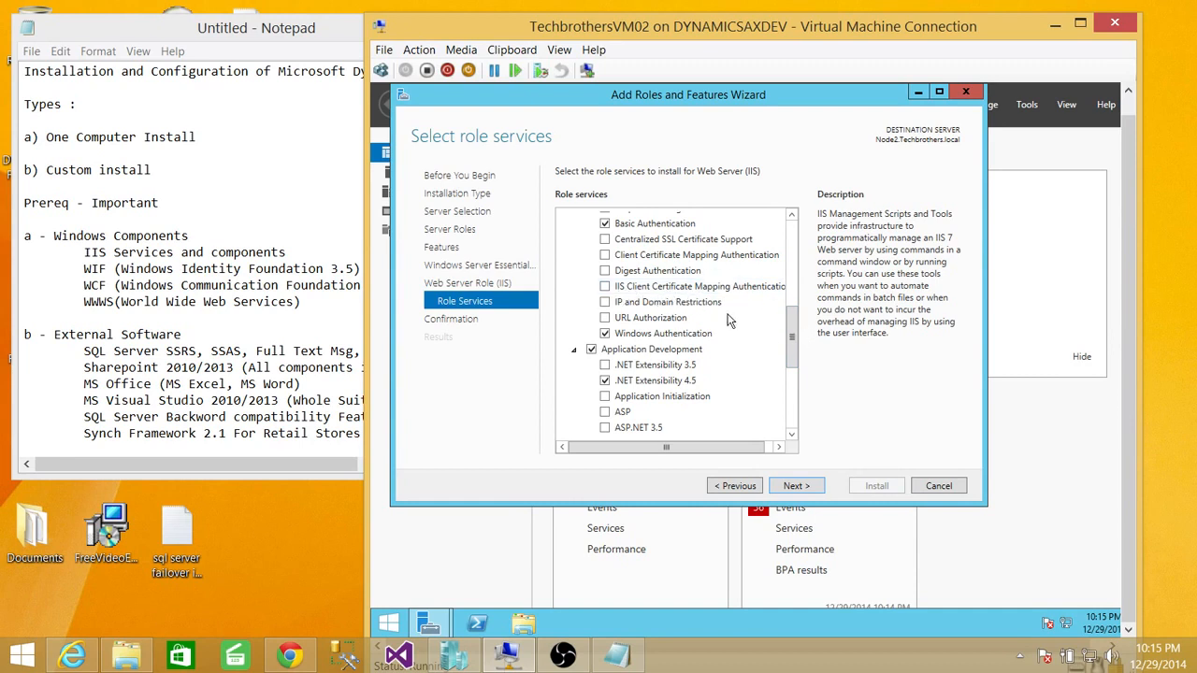
pyautogui.click(797, 486)
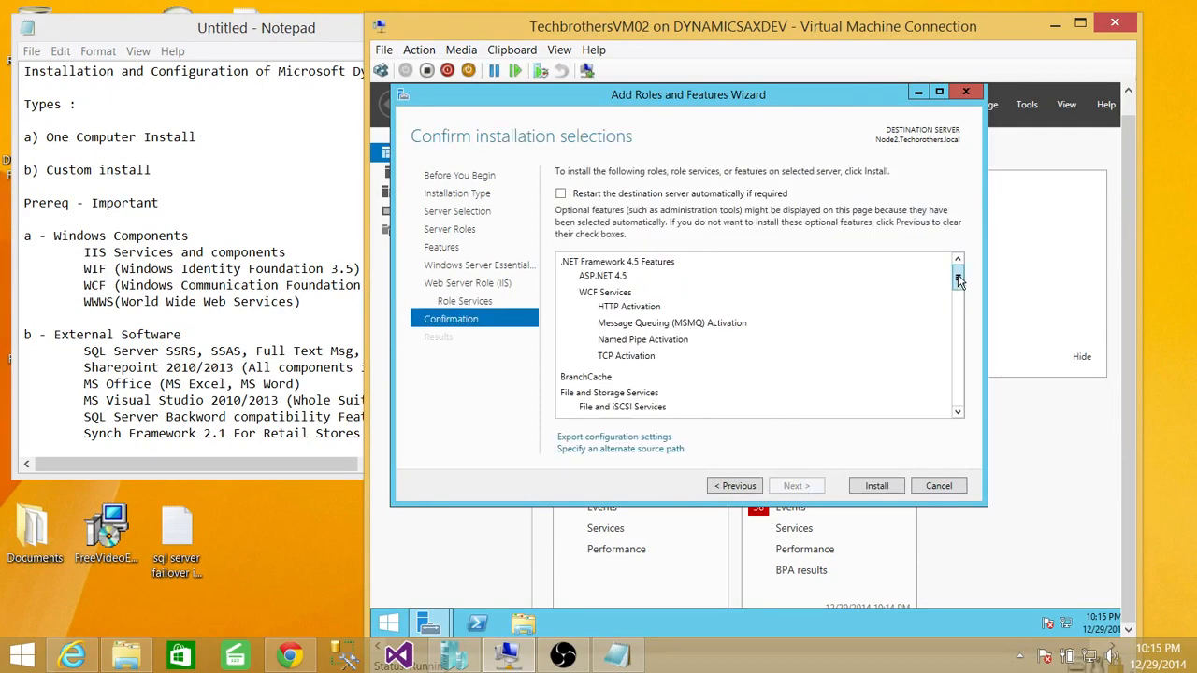
pyautogui.moveTo(958, 278); pyautogui.dragTo(965, 367)
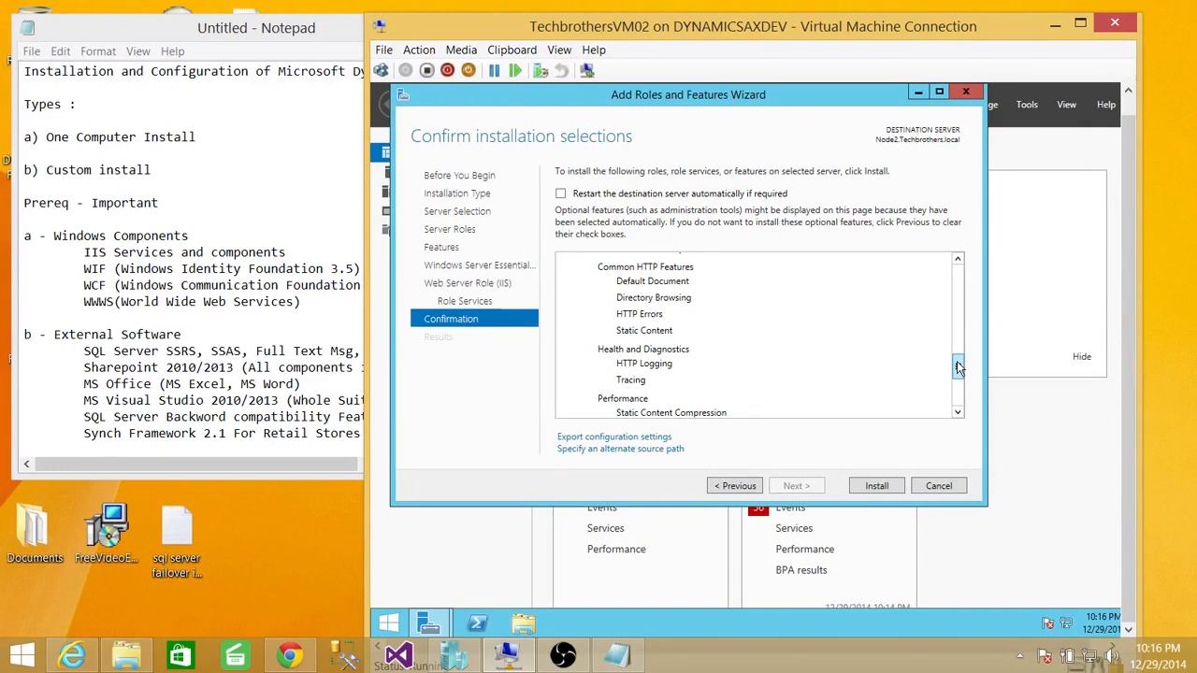
pyautogui.moveTo(958, 368); pyautogui.dragTo(957, 393)
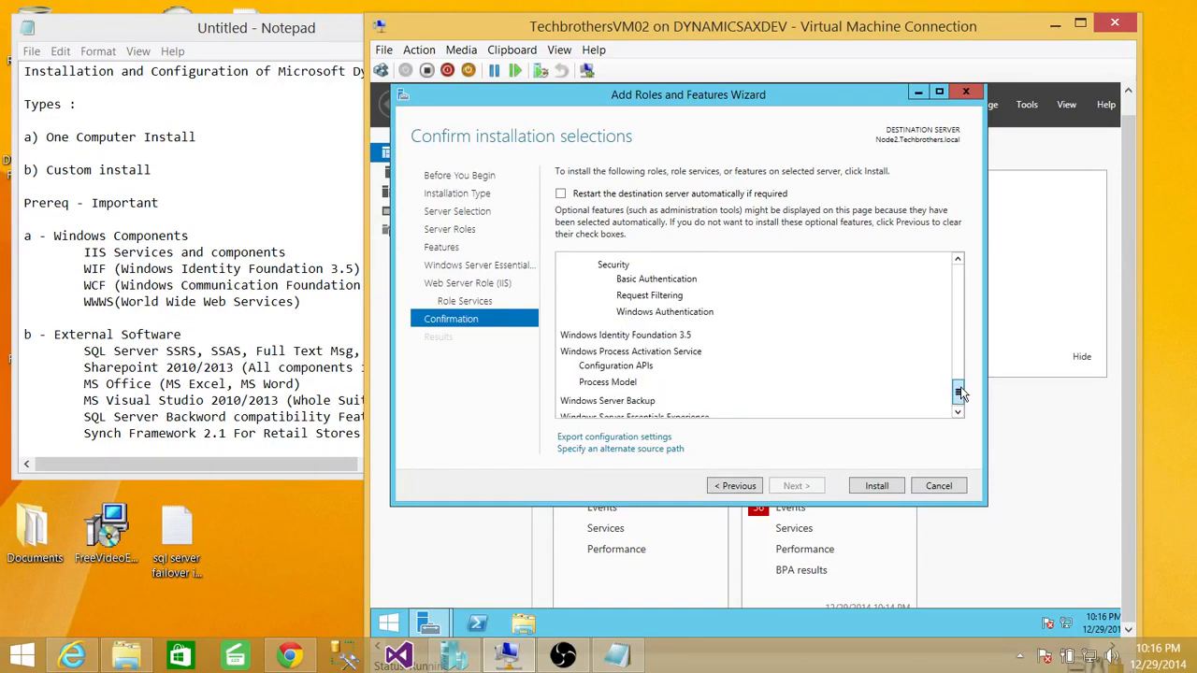
pyautogui.click(881, 493)
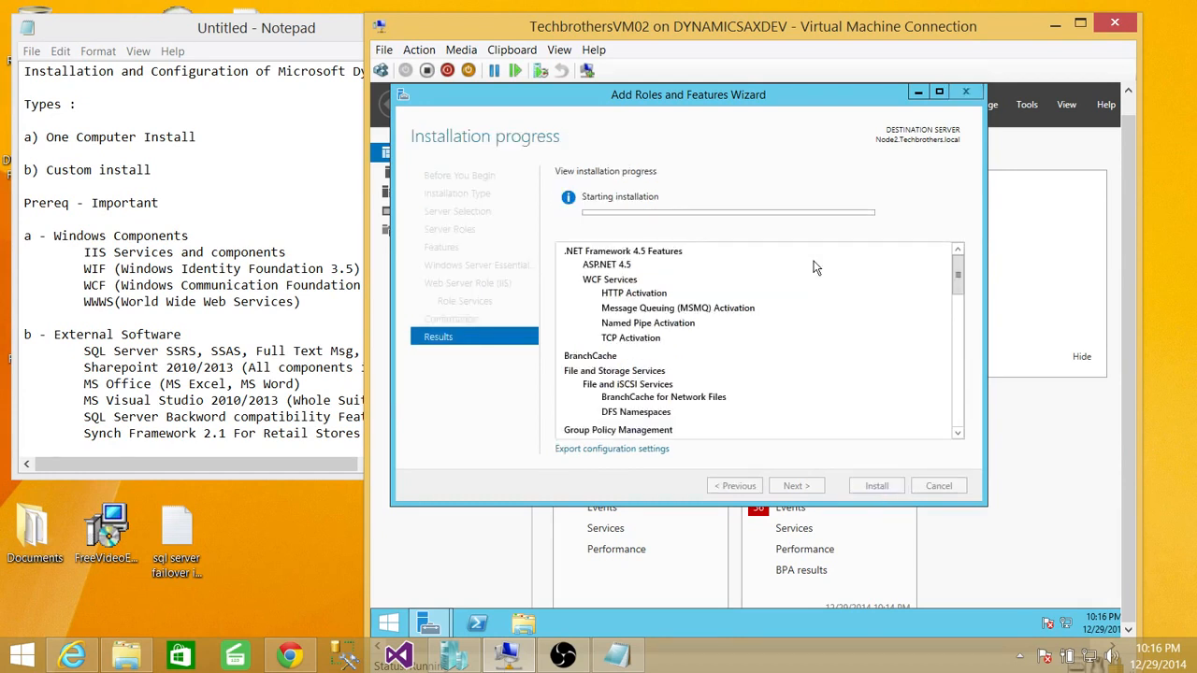